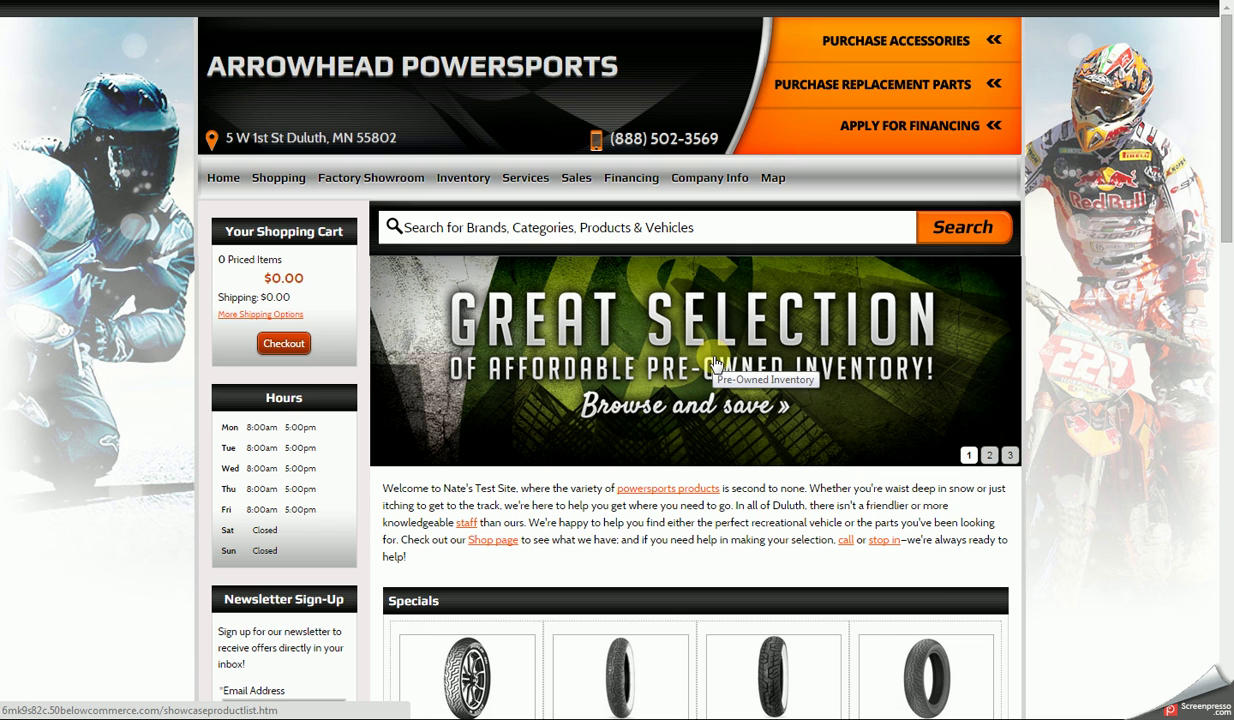
# Step: View the second and third rotating banners on the dealer website's home page, and return to the admin site
pyautogui.click(990, 456)
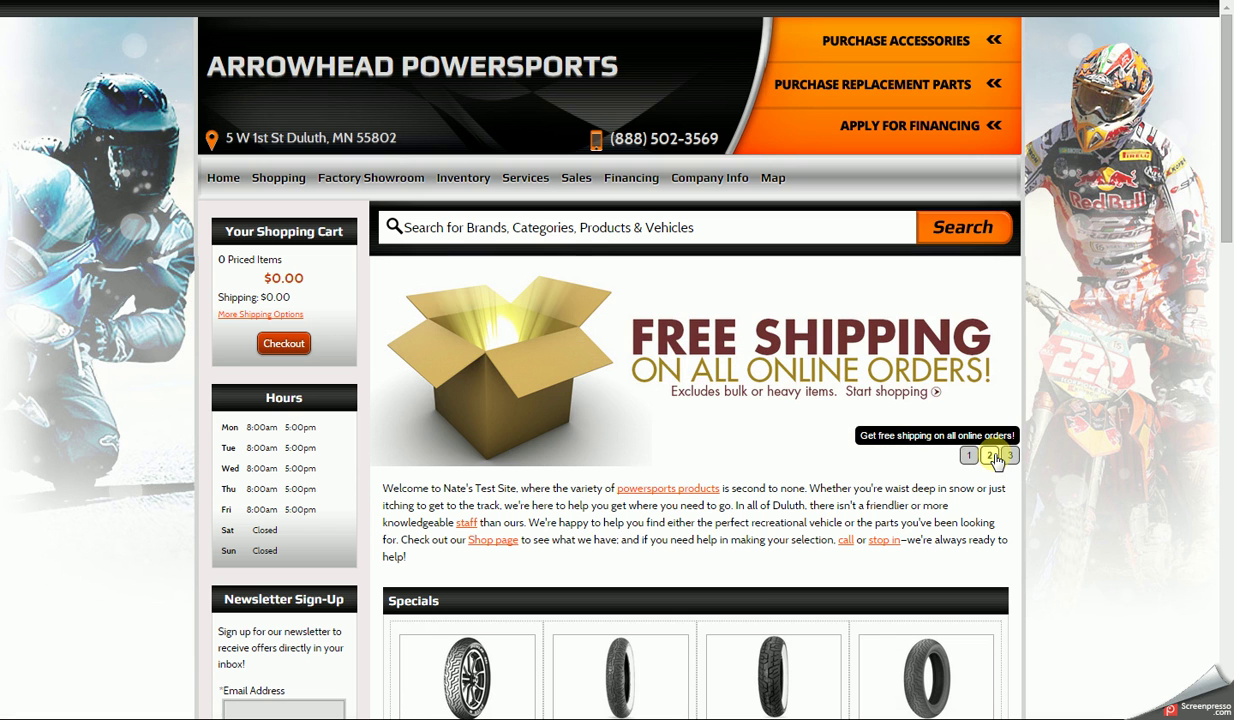
pyautogui.click(1009, 456)
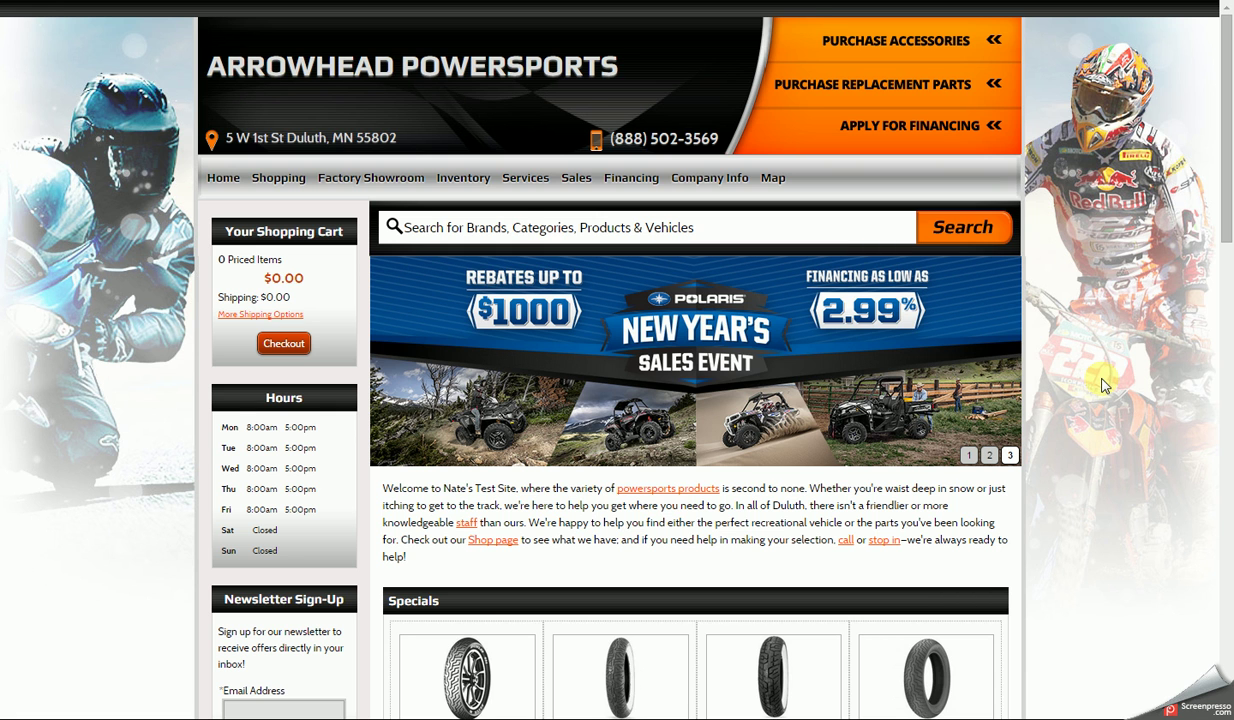
pyautogui.hotkey('ctrl', 'w')
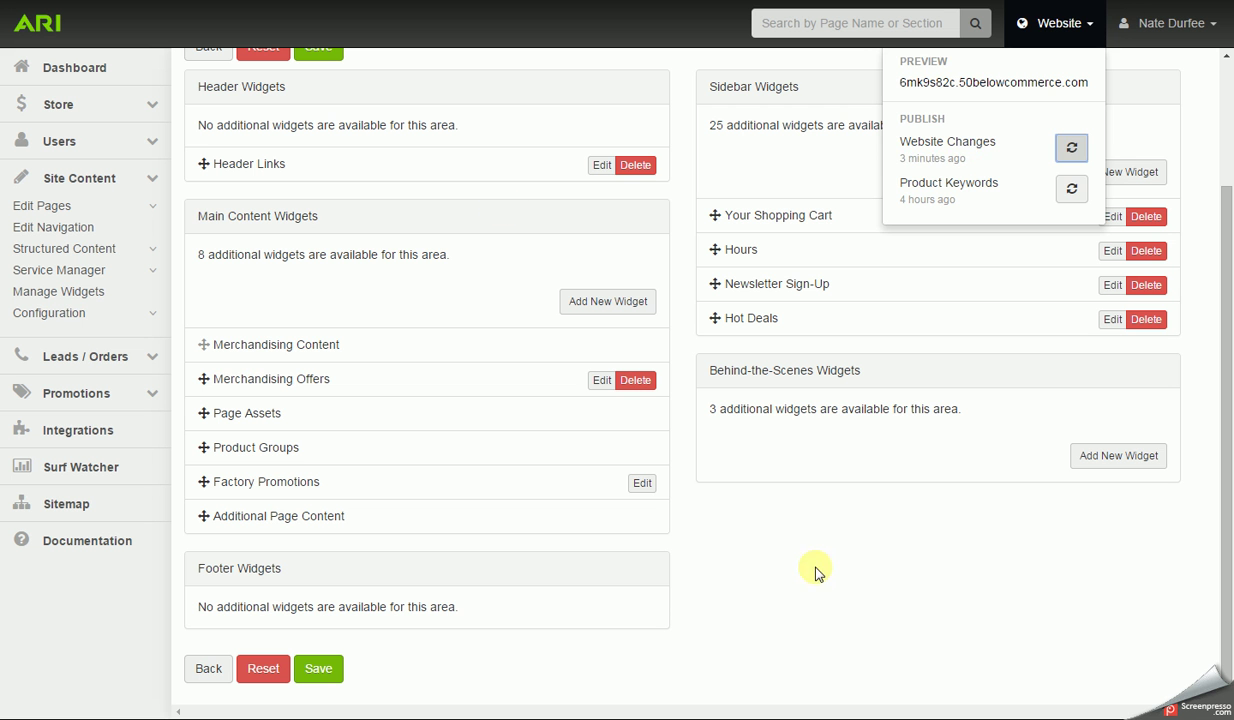
# Step: Go to the merchandising slides manager, disable the "Get free shipping on all online orders!" offer, and save the widget
pyautogui.click(50, 70)
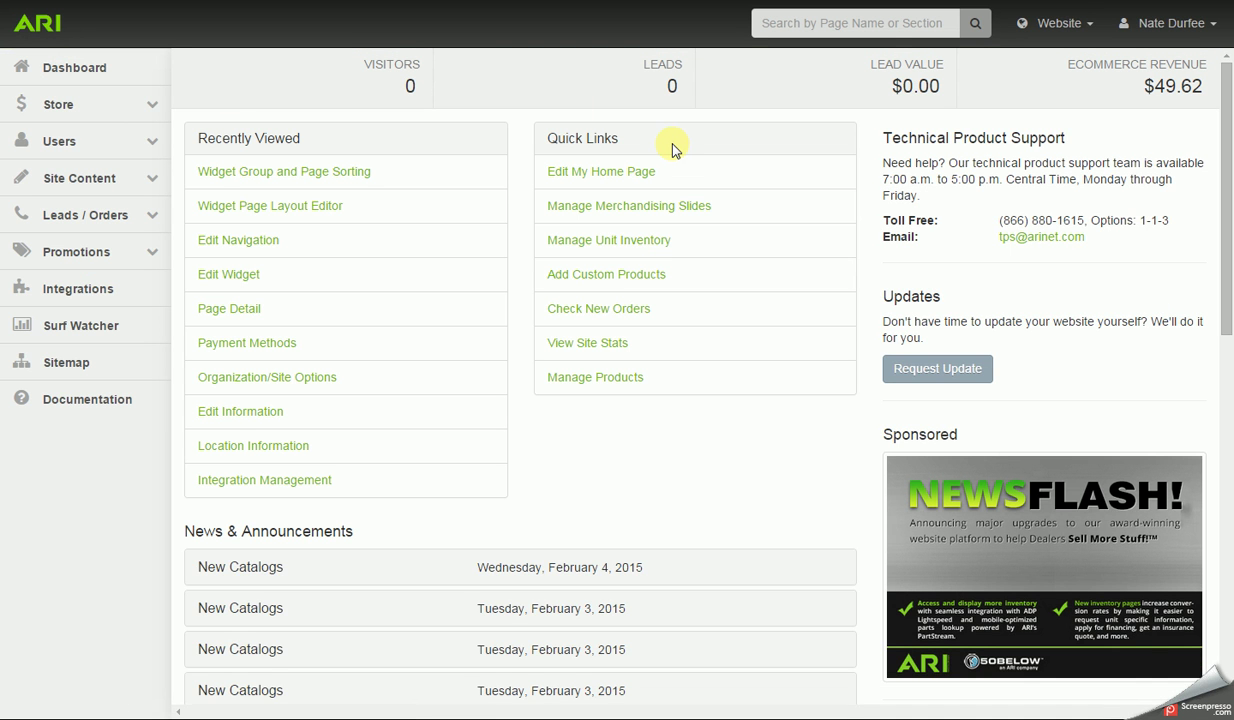
pyautogui.click(613, 212)
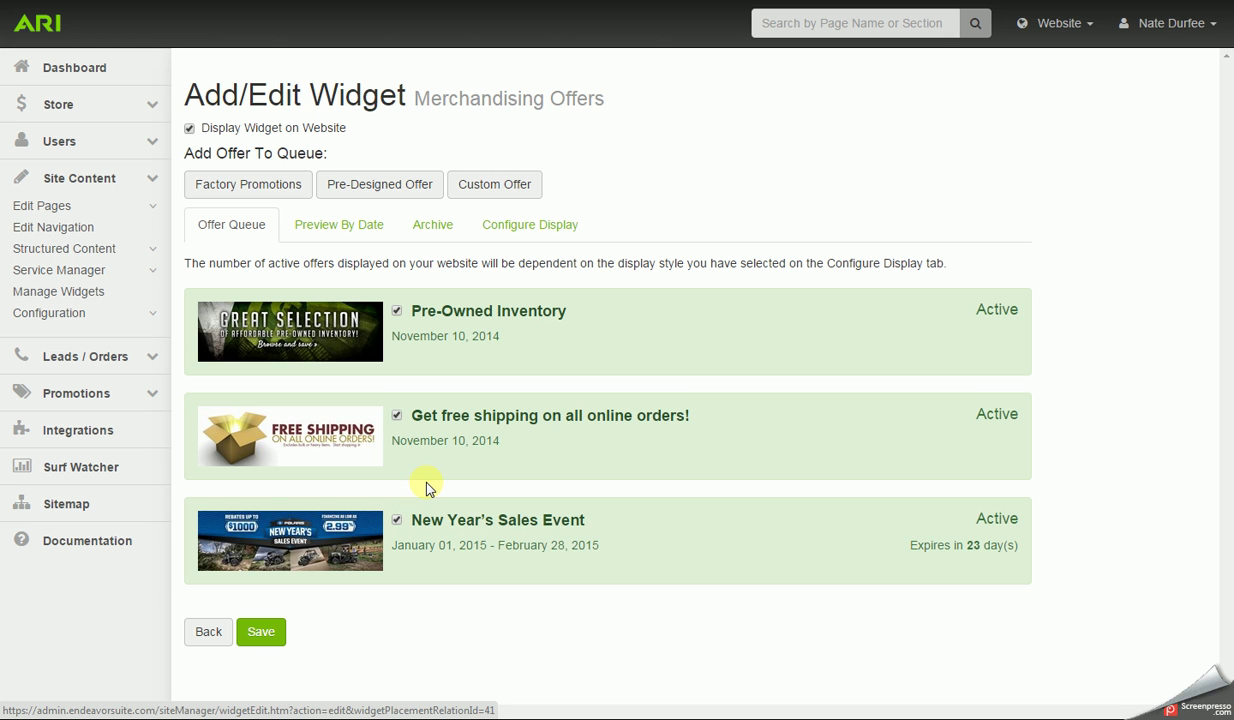
pyautogui.click(398, 416)
pyautogui.click(276, 642)
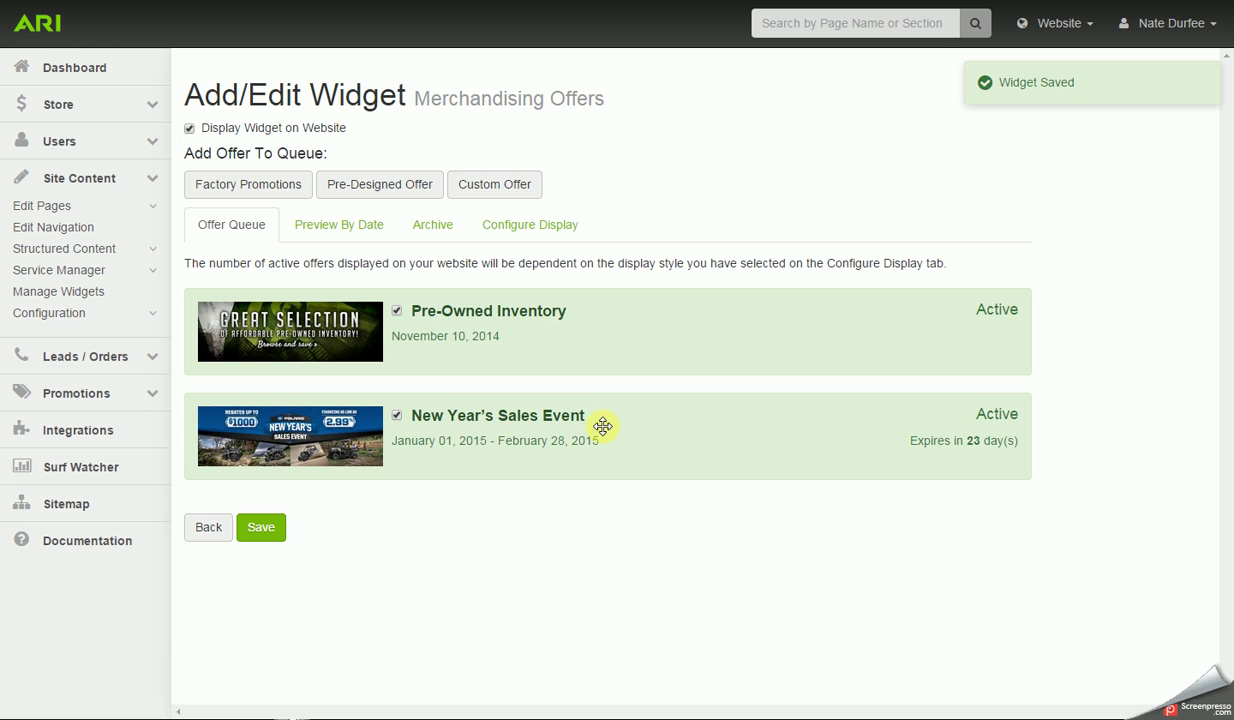
# Step: Reactivate the archived "Dunlop 15%off" offer by setting its timeline to Run Indefinitely, and save the offer
pyautogui.click(431, 225)
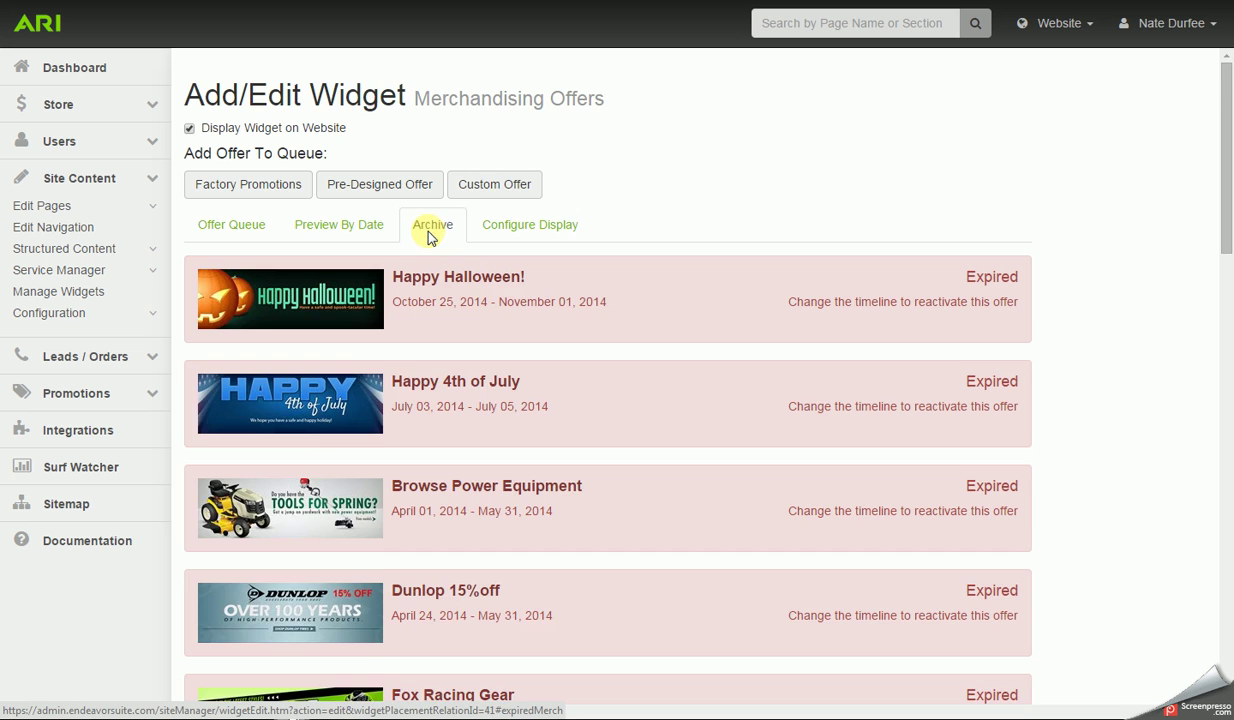
pyautogui.scroll(-3, 428, 234)
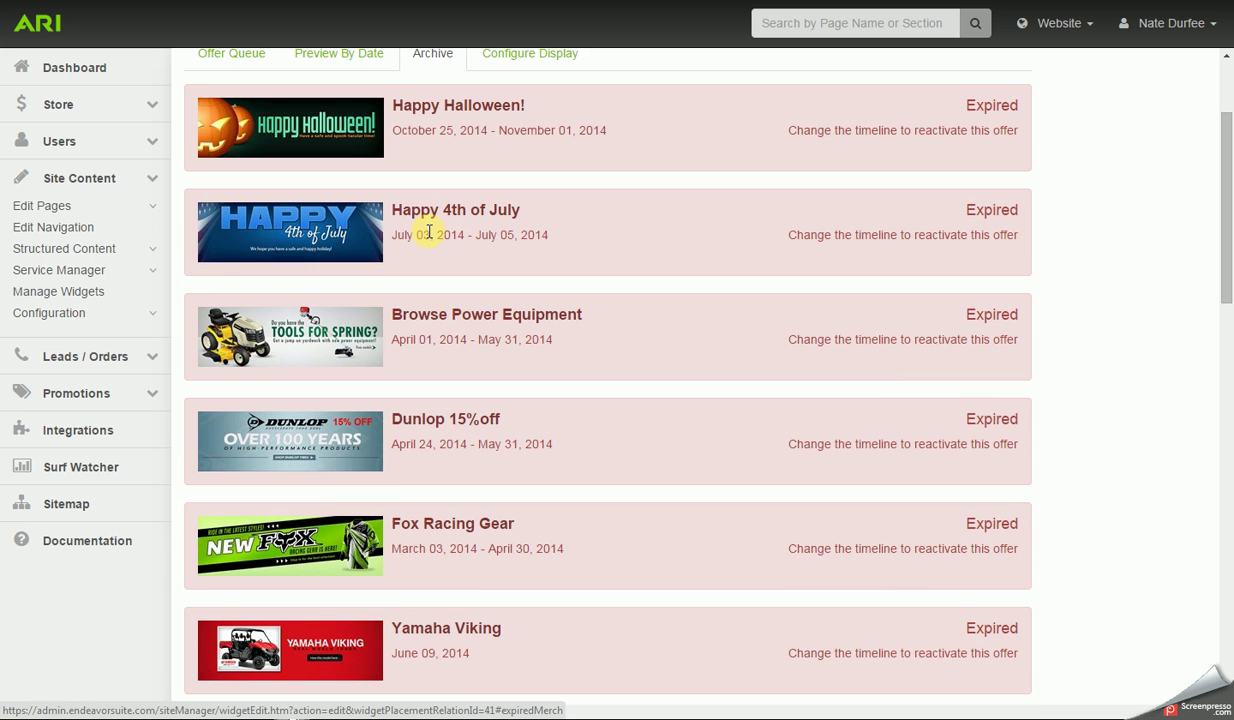
pyautogui.scroll(-3, 428, 232)
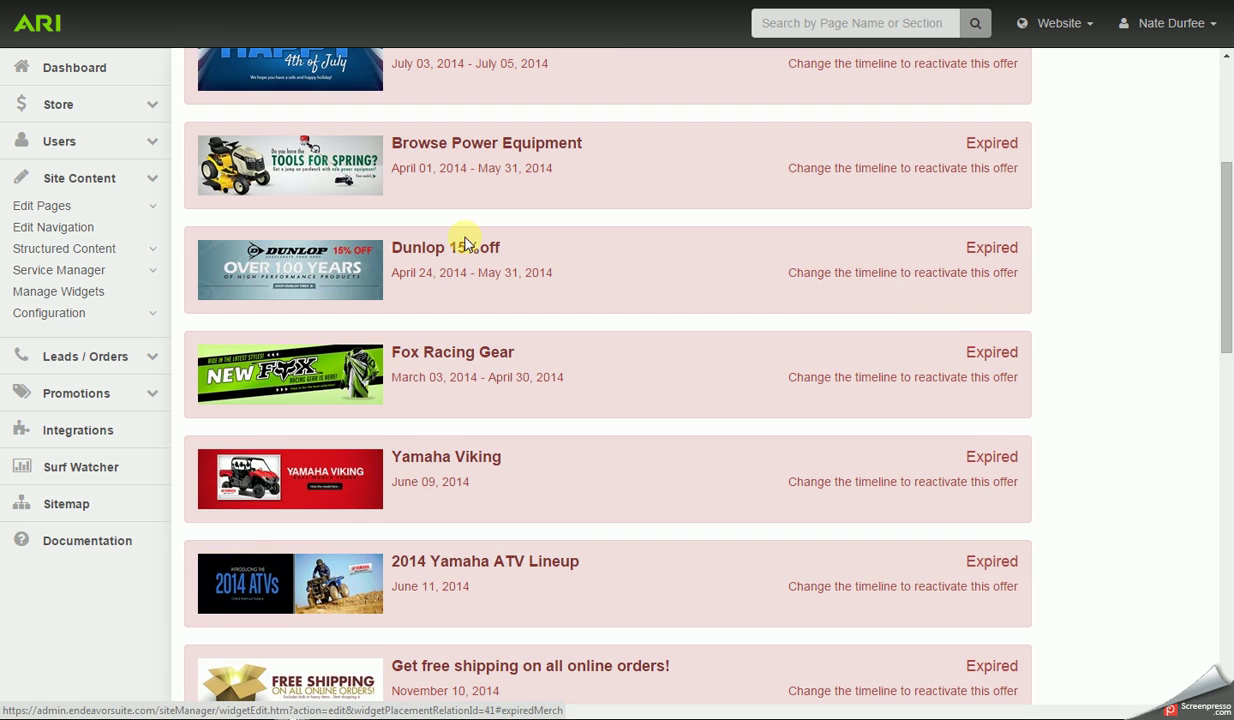
pyautogui.click(325, 266)
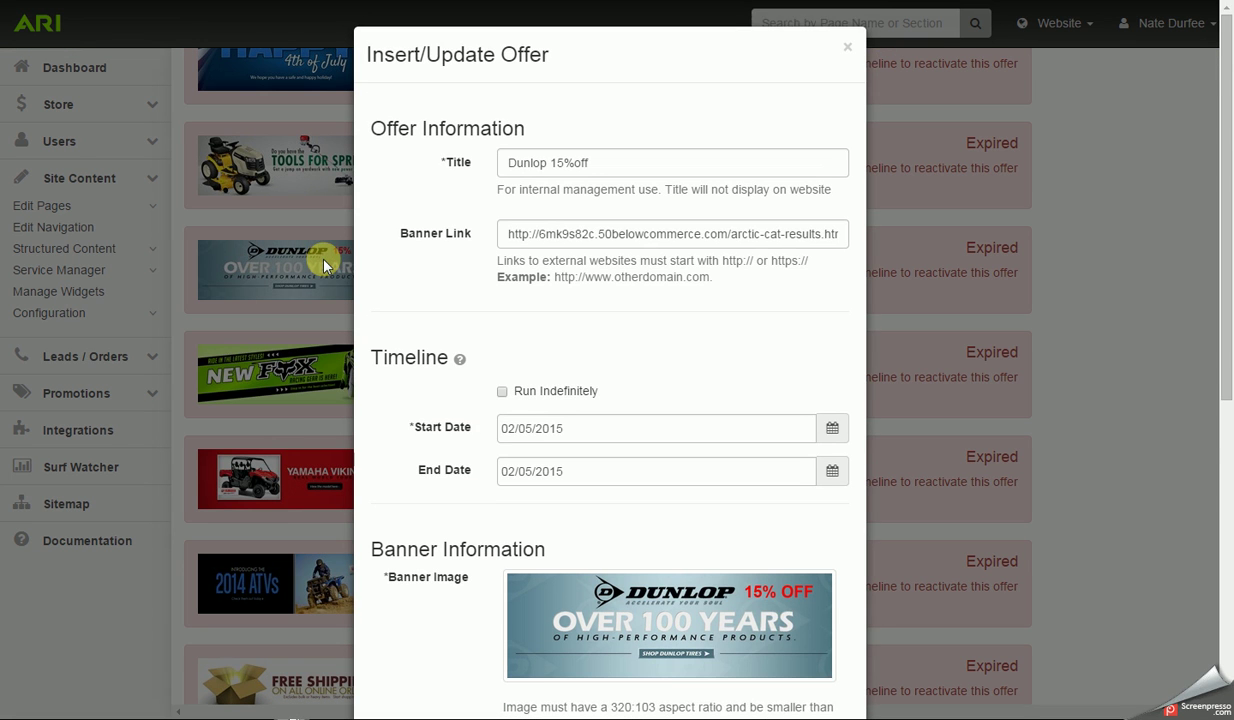
pyautogui.scroll(-1, 577, 392)
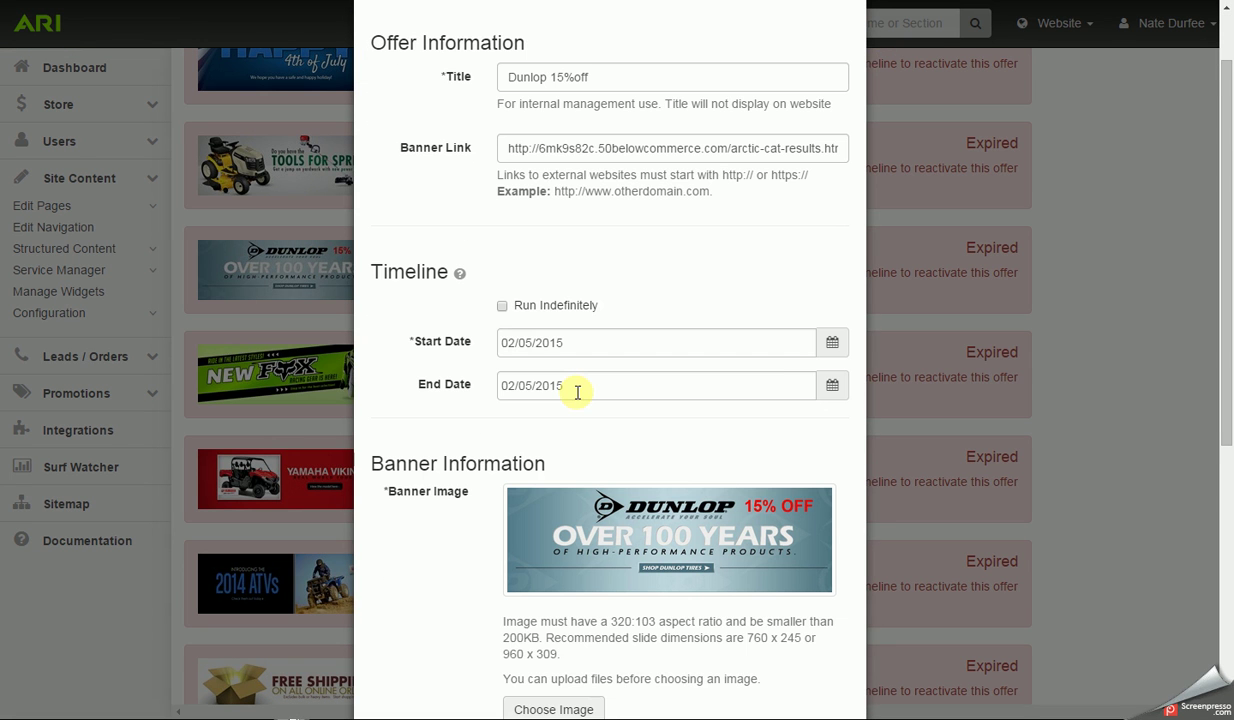
pyautogui.click(504, 309)
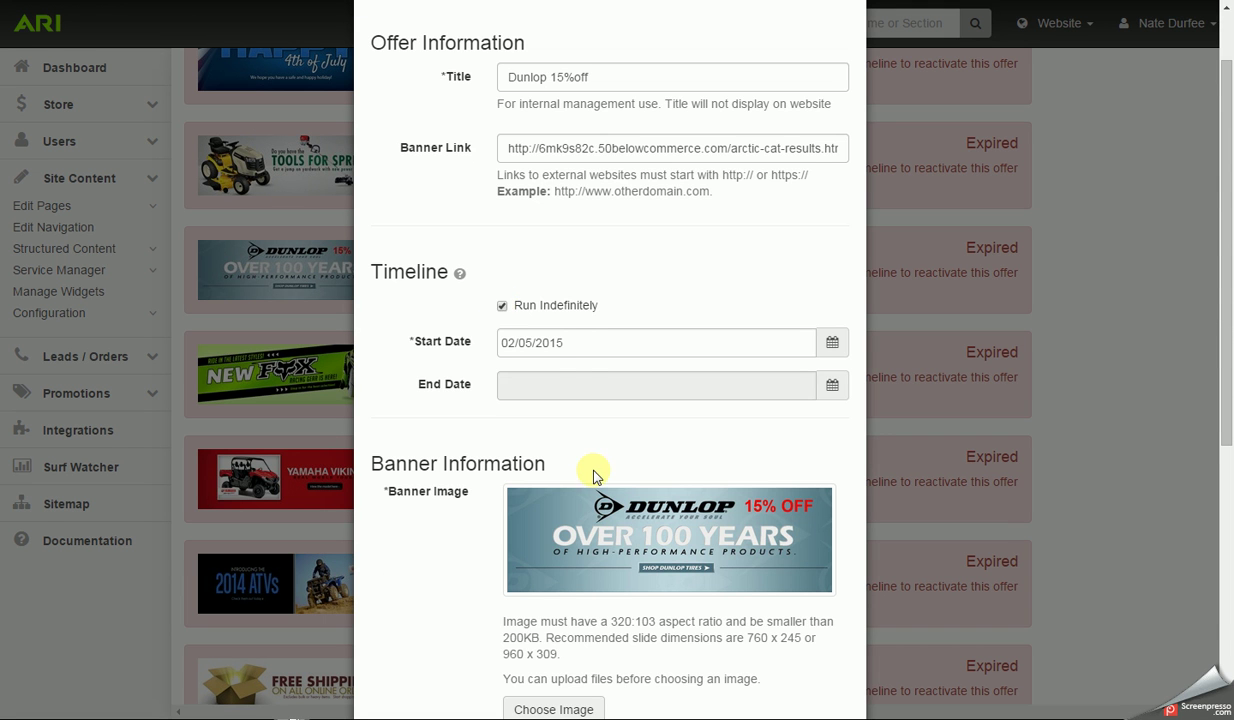
pyautogui.scroll(-5, 620, 480)
pyautogui.scroll(-2, 826, 678)
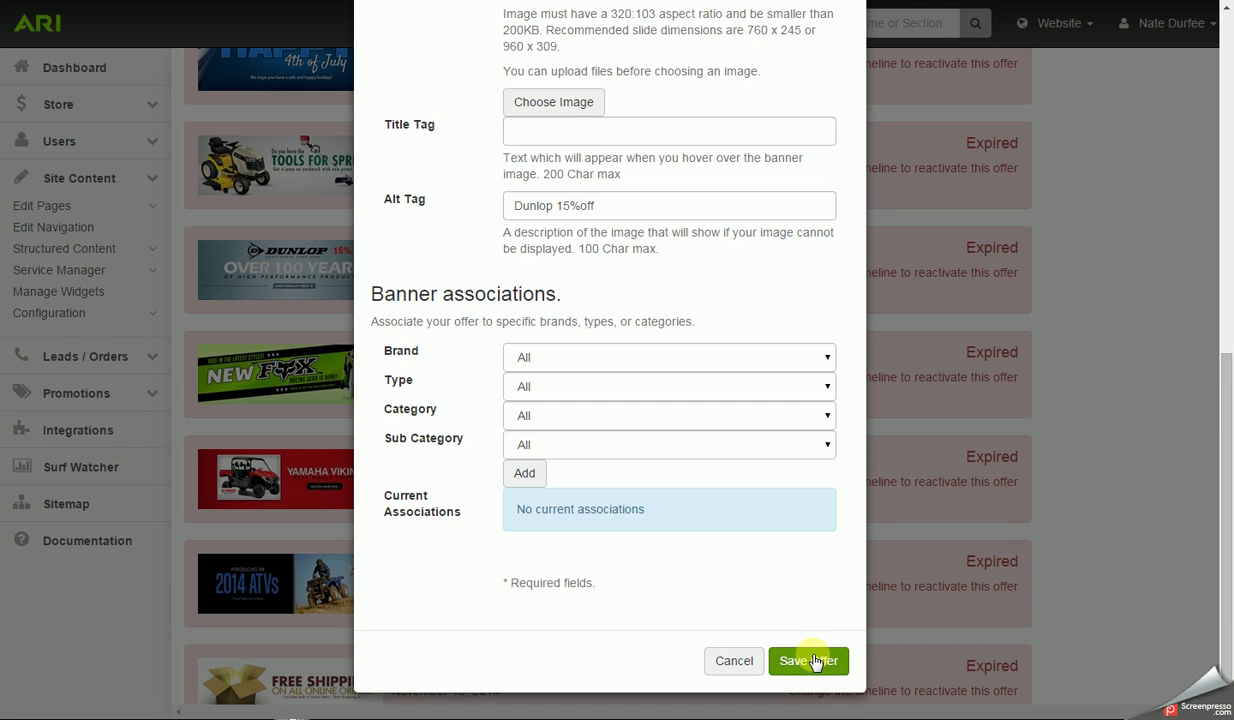
pyautogui.click(812, 658)
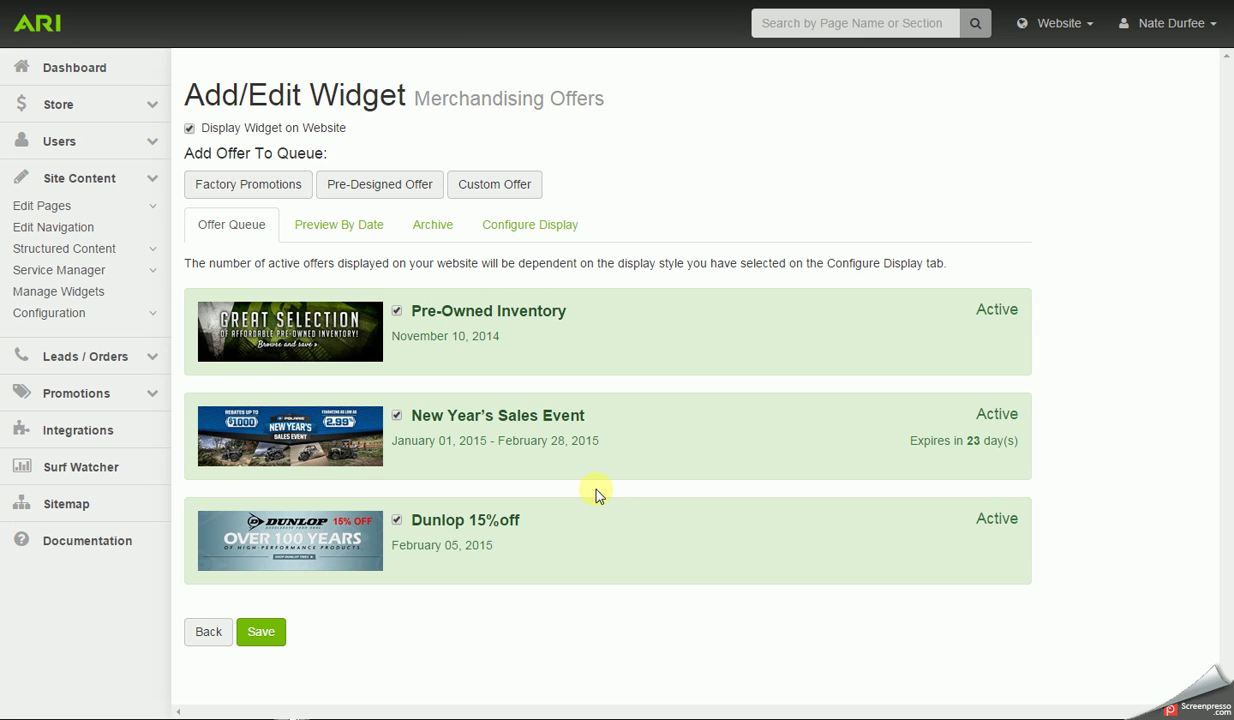
pyautogui.moveTo(567, 540); pyautogui.dragTo(576, 588)
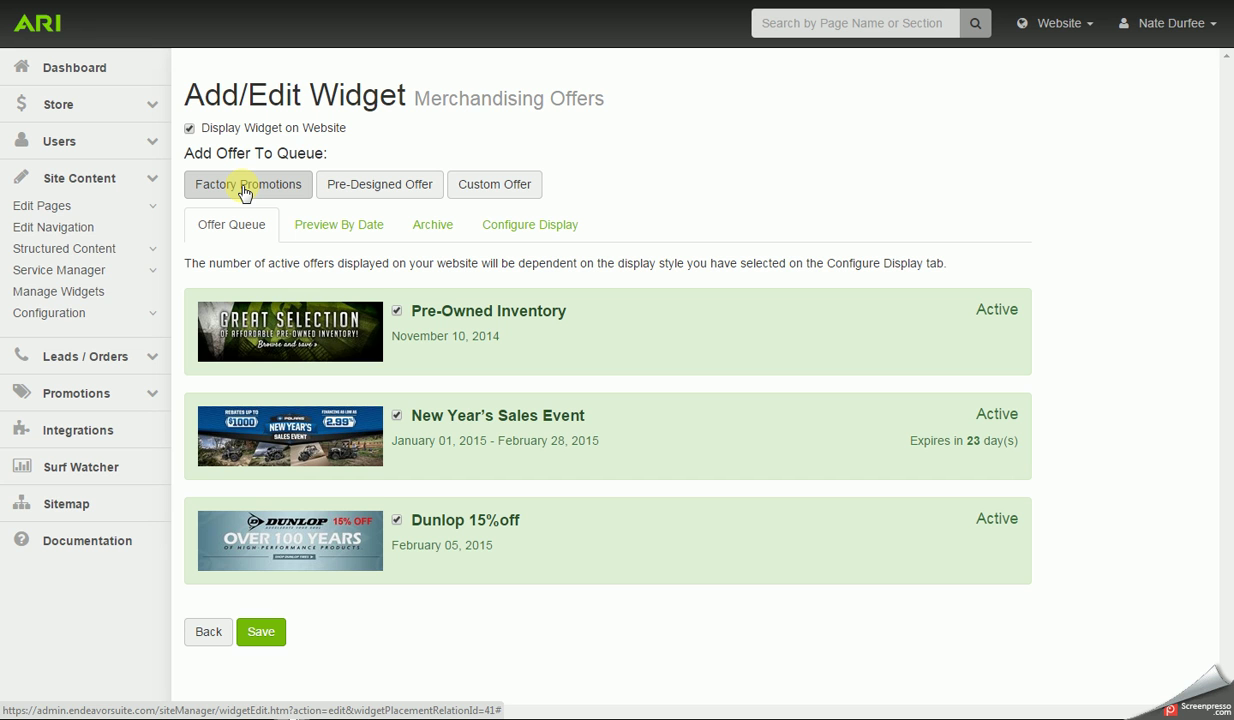
# Step: Add the Honda factory promotion "3.49% Fixed APR on Select On-Road Models!" to the offer queue
pyautogui.click(243, 190)
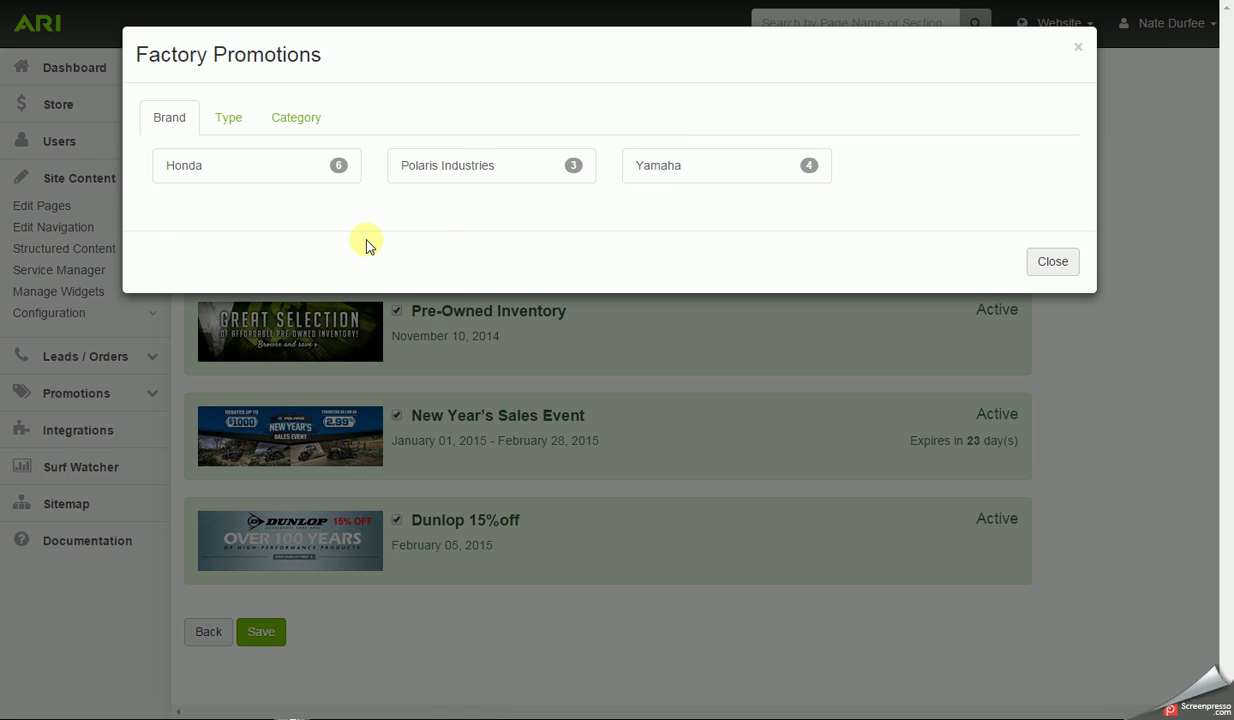
pyautogui.click(236, 174)
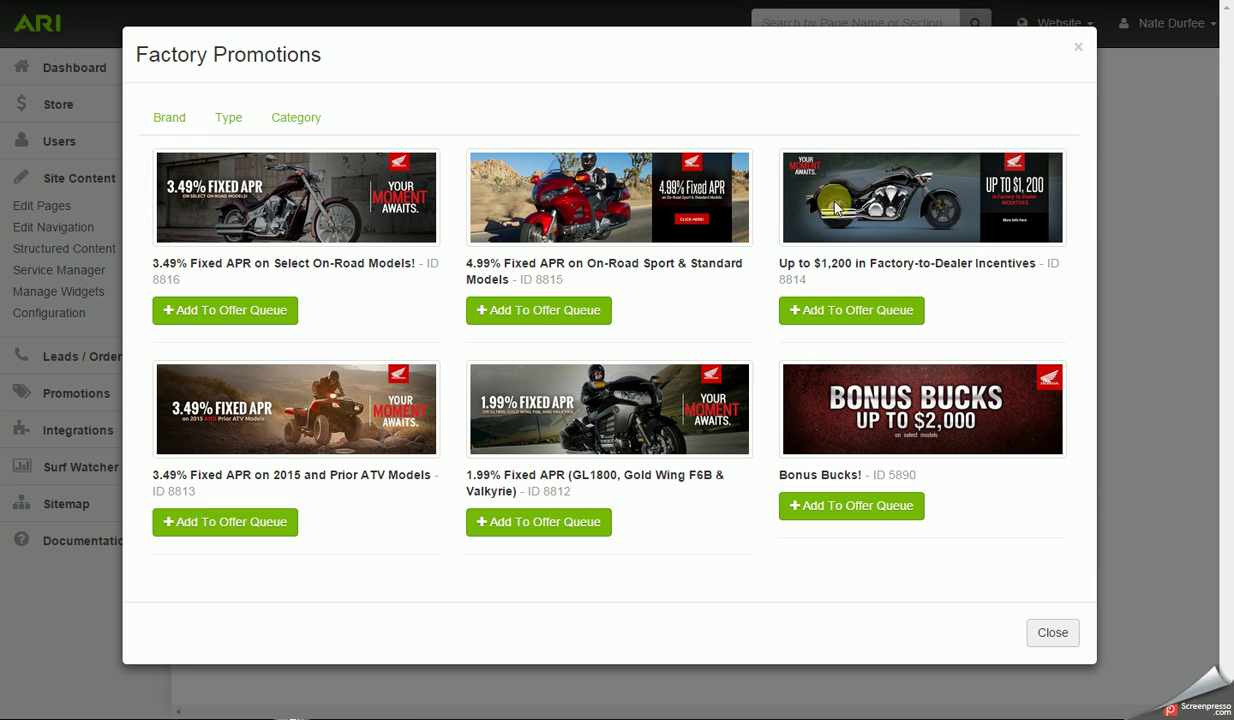
pyautogui.click(212, 320)
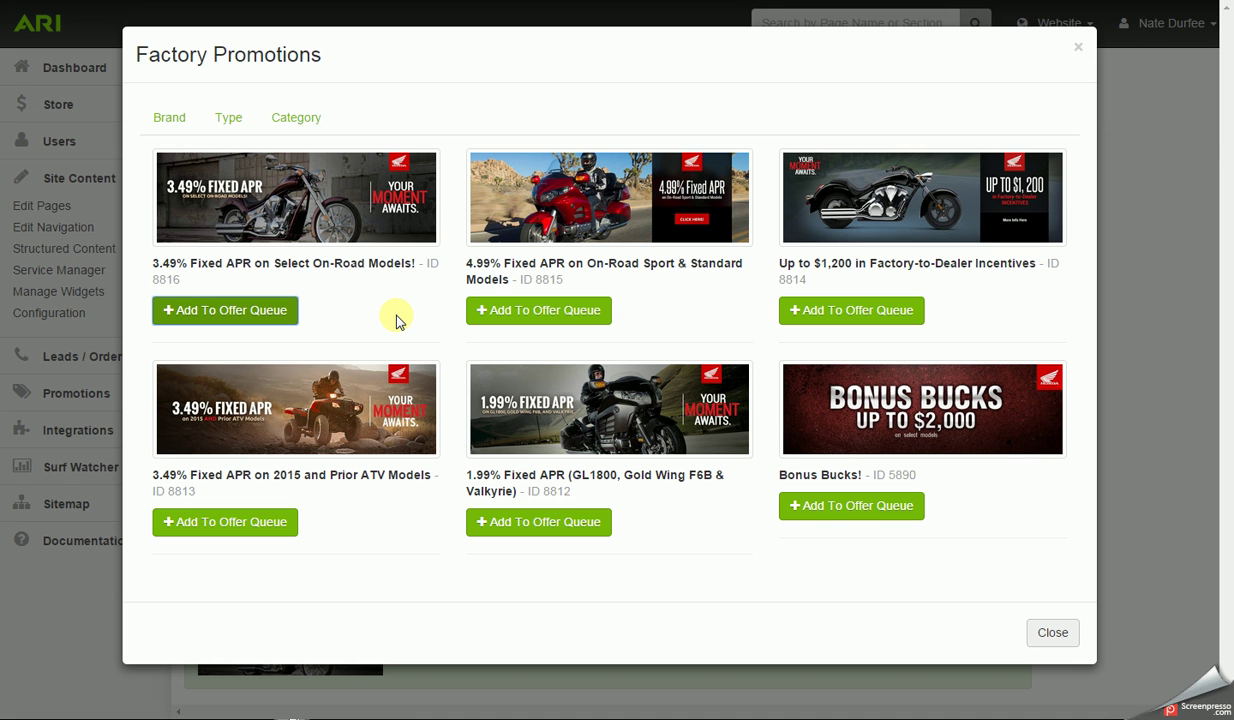
pyautogui.click(1053, 632)
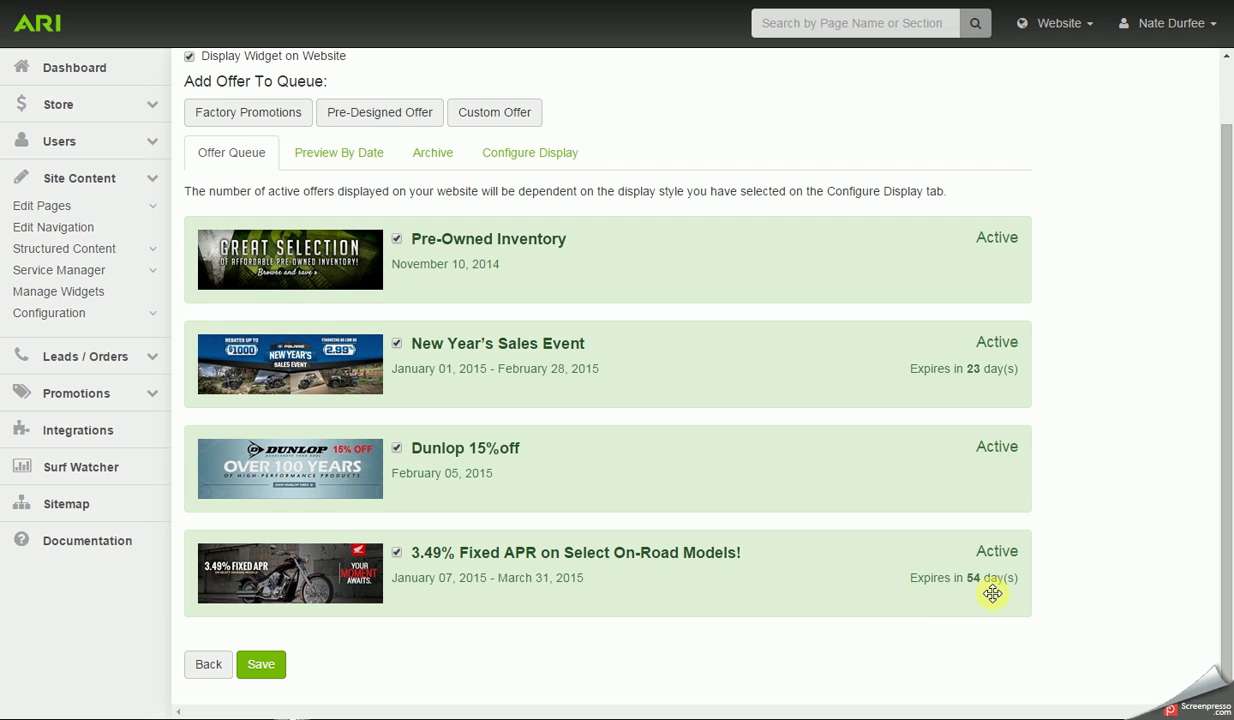
# Step: Open the Pre-Designed Offer Library and look through its brands and offer groups
pyautogui.scroll(1, 700, 180)
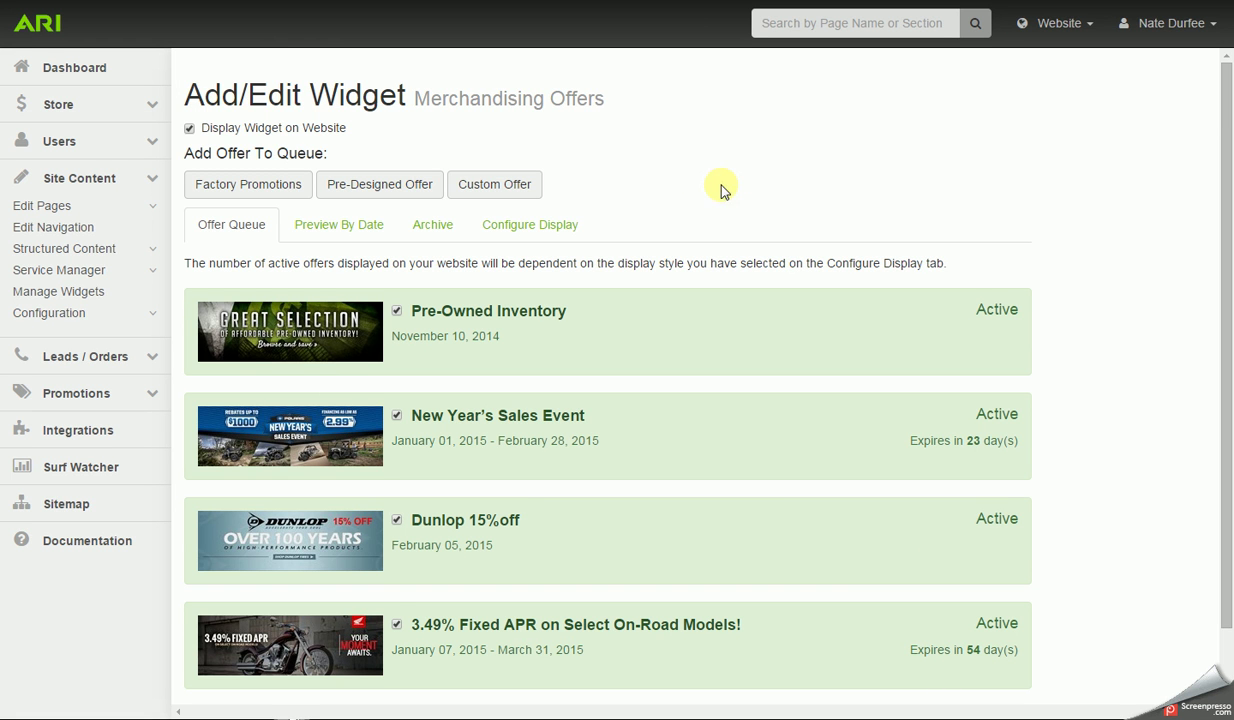
pyautogui.click(362, 193)
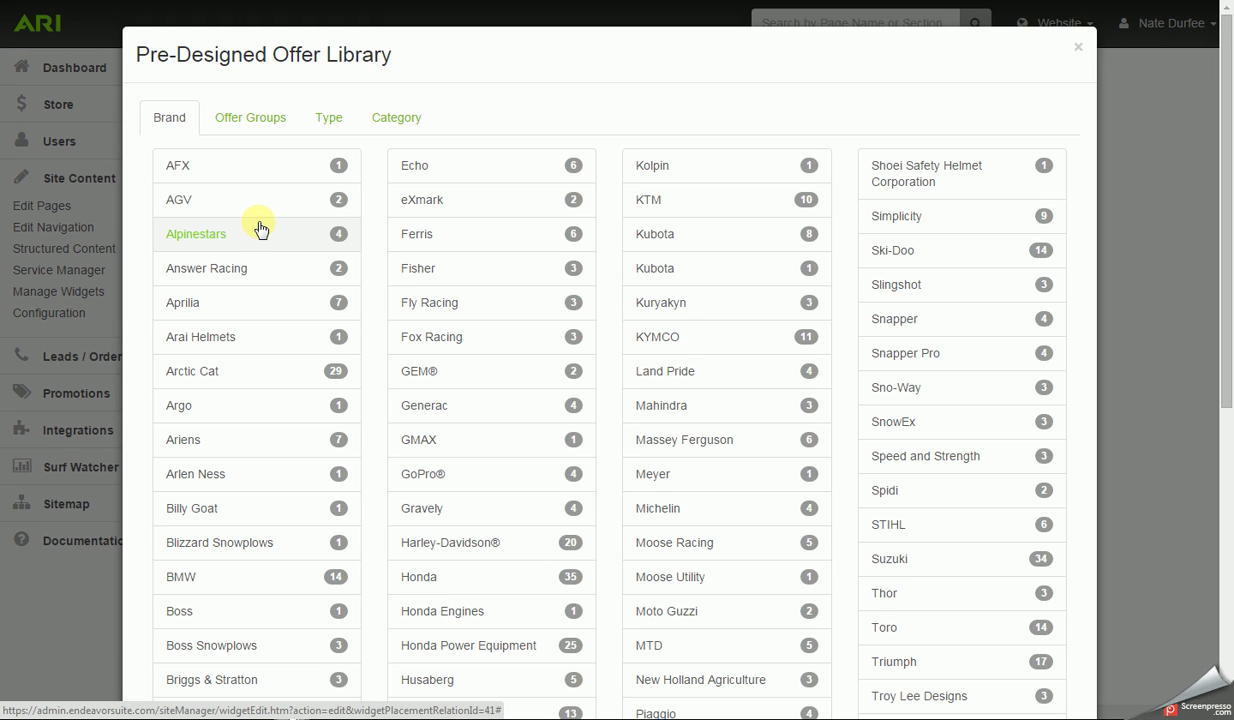
pyautogui.scroll(-4, 201, 180)
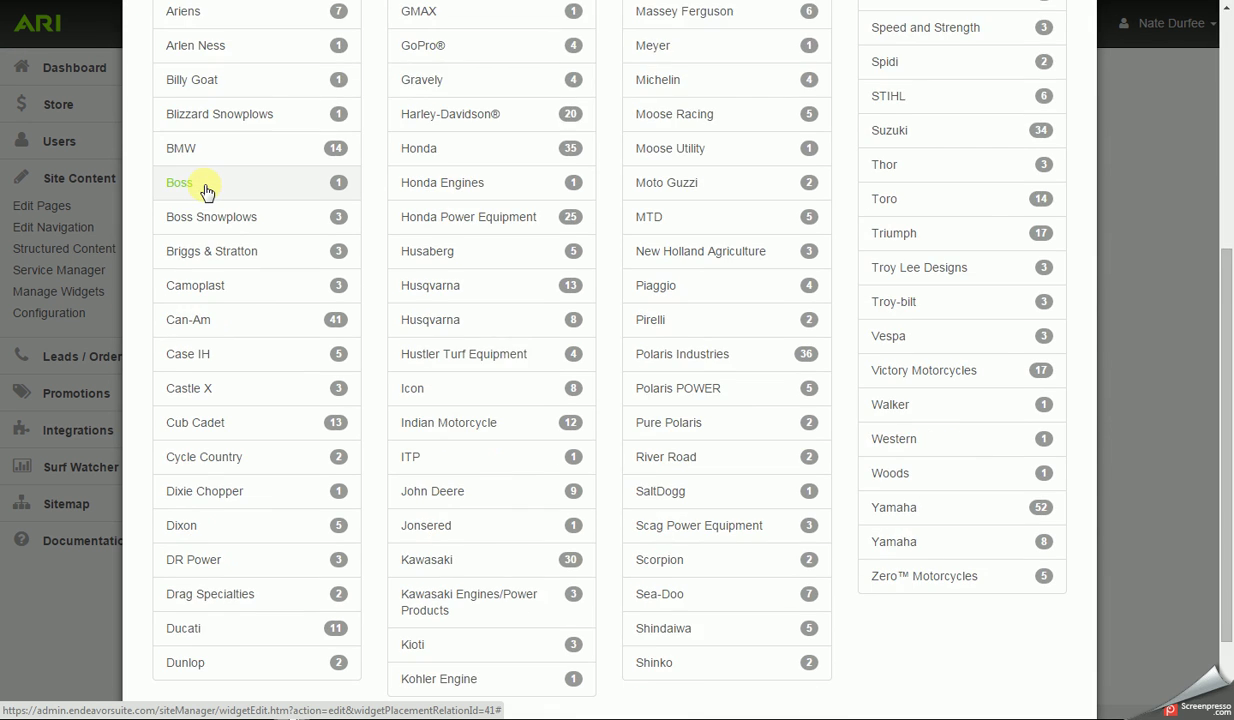
pyautogui.scroll(4, 201, 190)
pyautogui.click(244, 130)
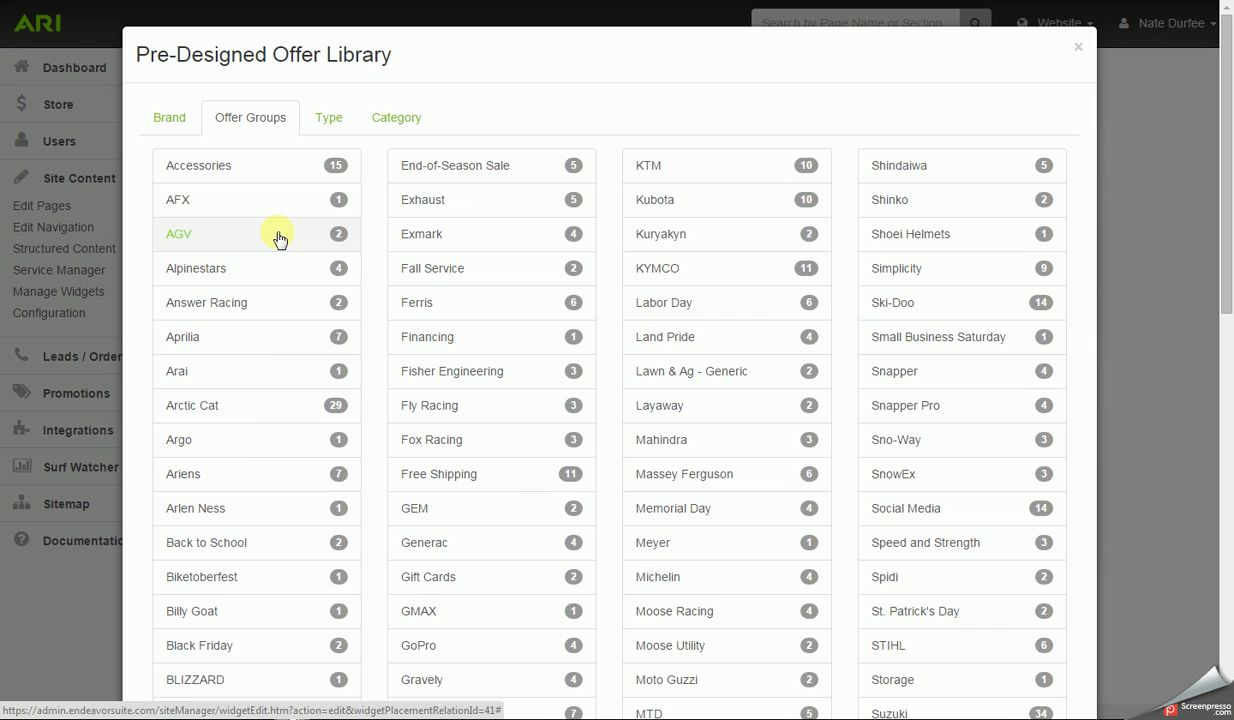
pyautogui.scroll(-2, 283, 350)
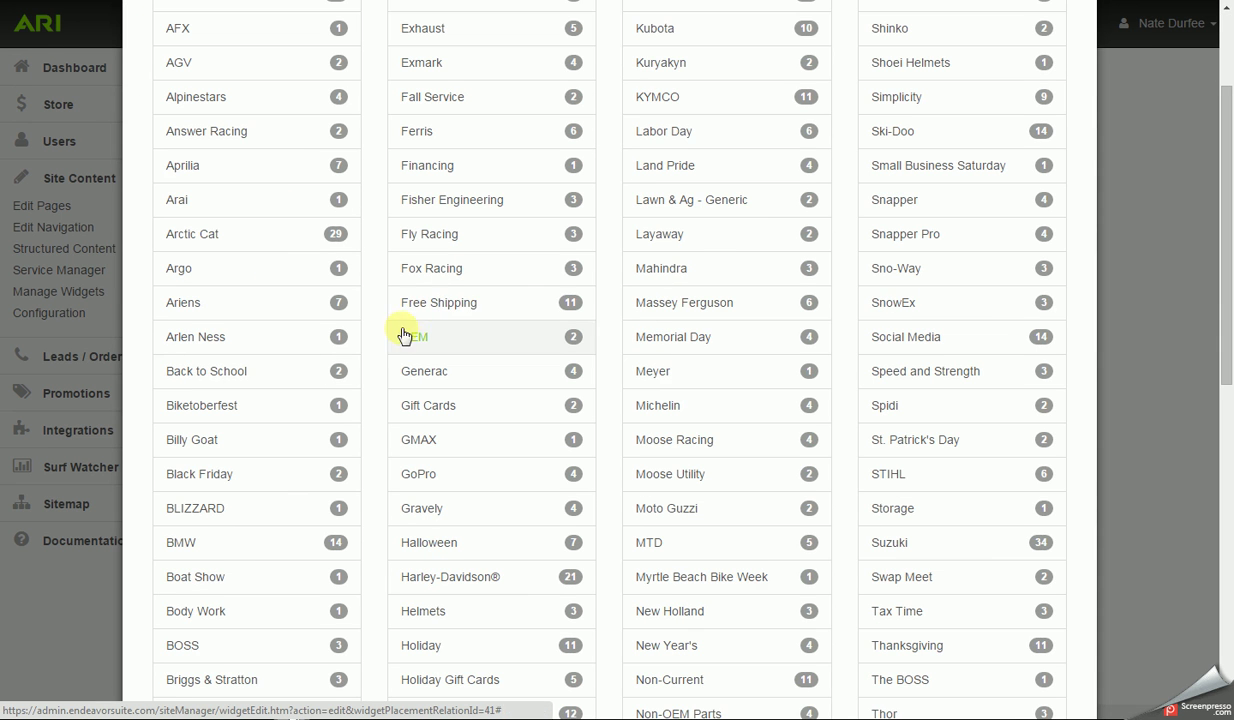
pyautogui.scroll(-2, 705, 370)
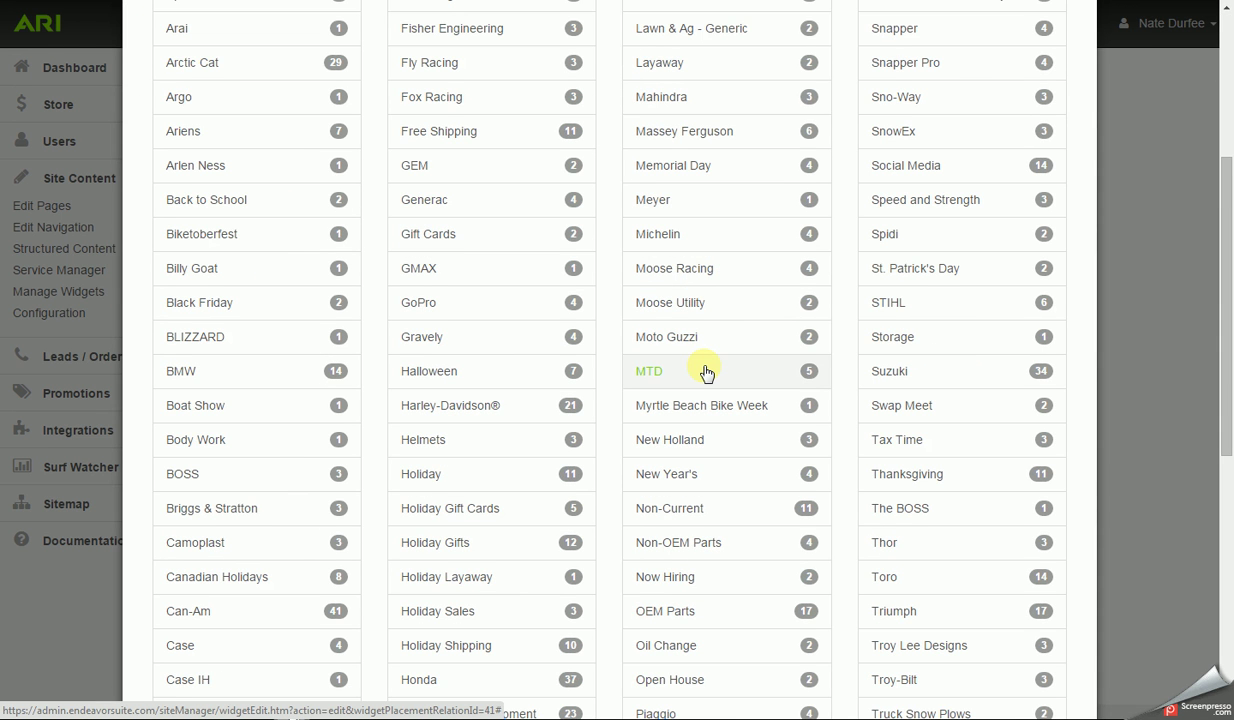
pyautogui.scroll(-5, 705, 371)
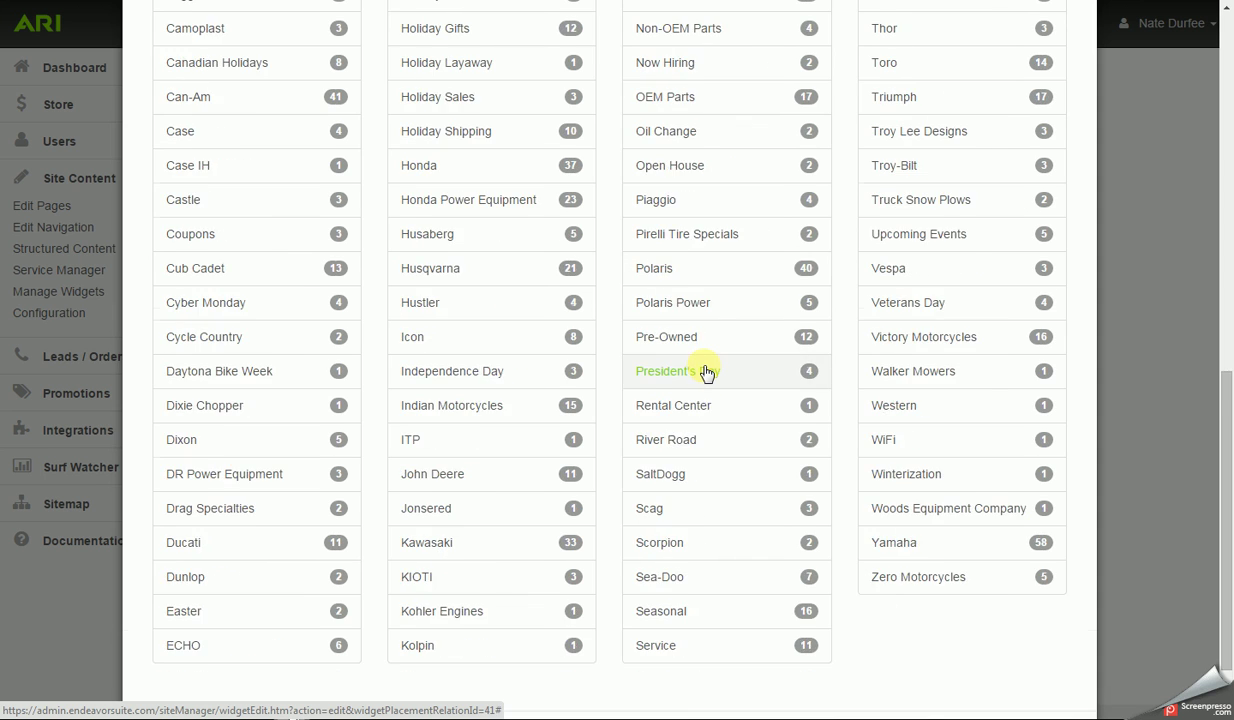
pyautogui.scroll(9, 705, 372)
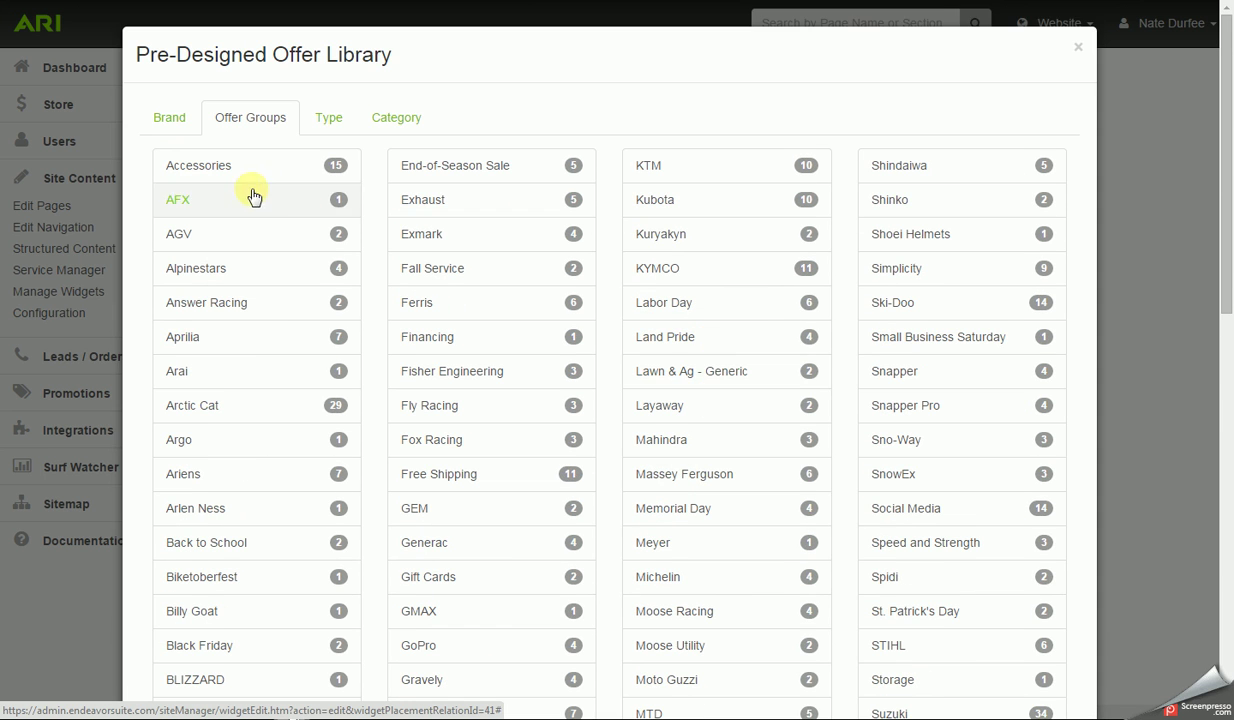
# Step: From the Accessories offer group, add the "Shop for Snowmobile Accessories" banner with ID 127 to the offer queue
pyautogui.click(244, 172)
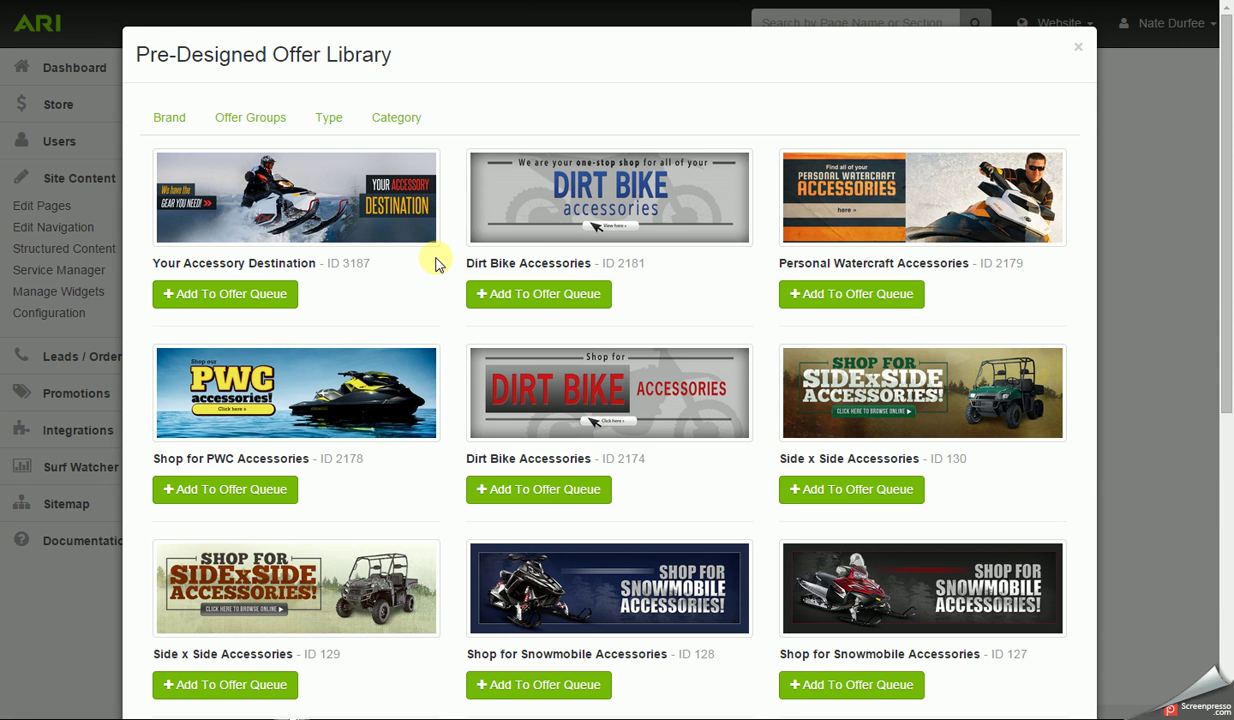
pyautogui.scroll(-3, 435, 262)
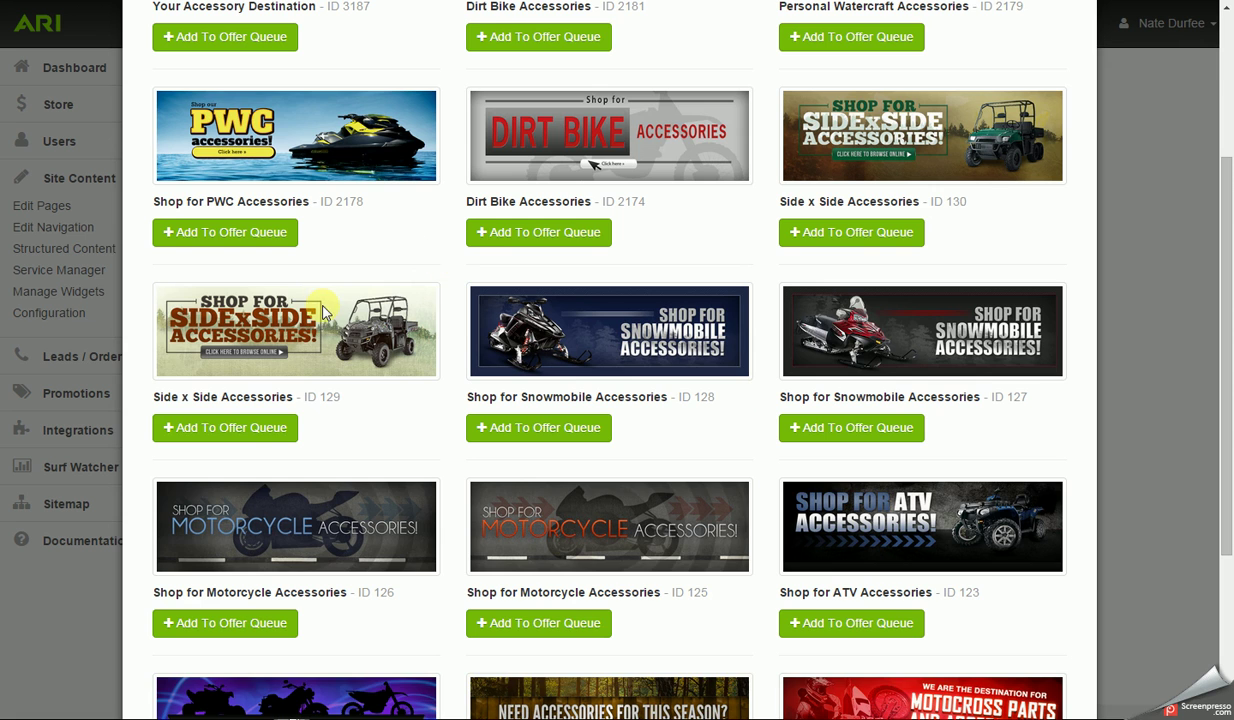
pyautogui.scroll(-3, 320, 306)
pyautogui.scroll(2, 738, 372)
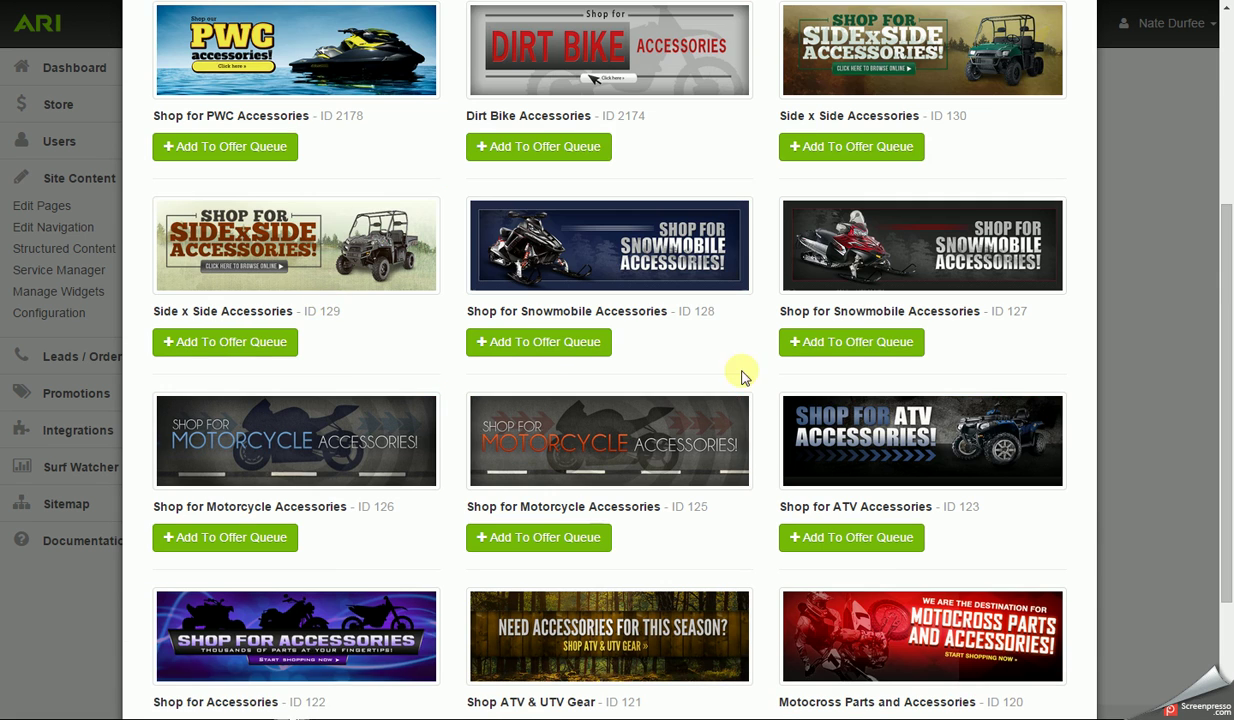
pyautogui.click(829, 343)
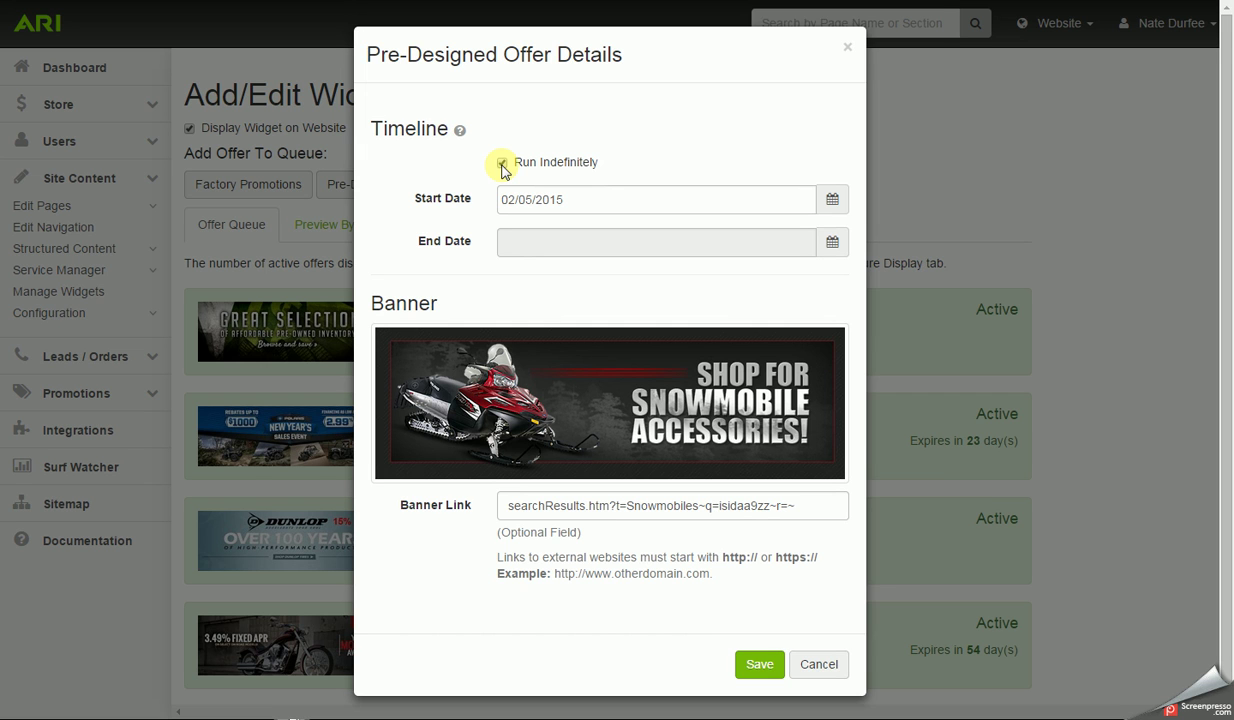
# Step: Turn off Run Indefinitely for the snowmobile accessories offer and set its timeline from 02/06/2015 to 02/28/2015
pyautogui.click(502, 164)
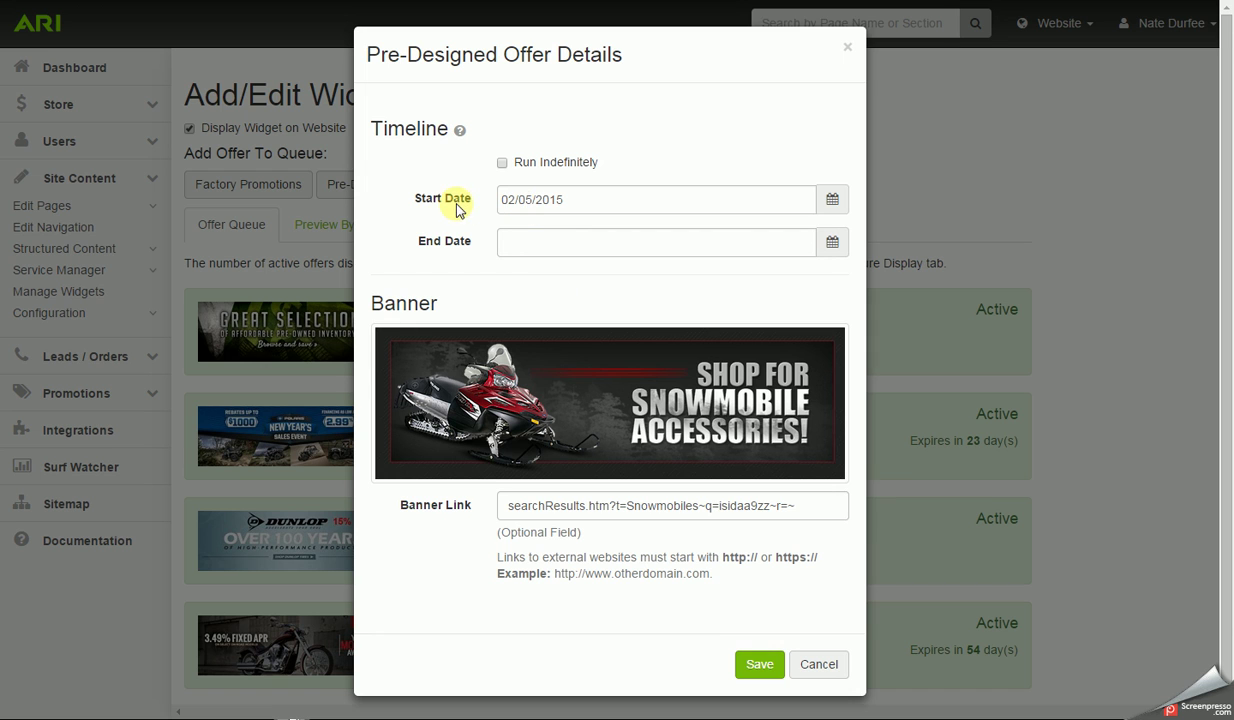
pyautogui.click(832, 200)
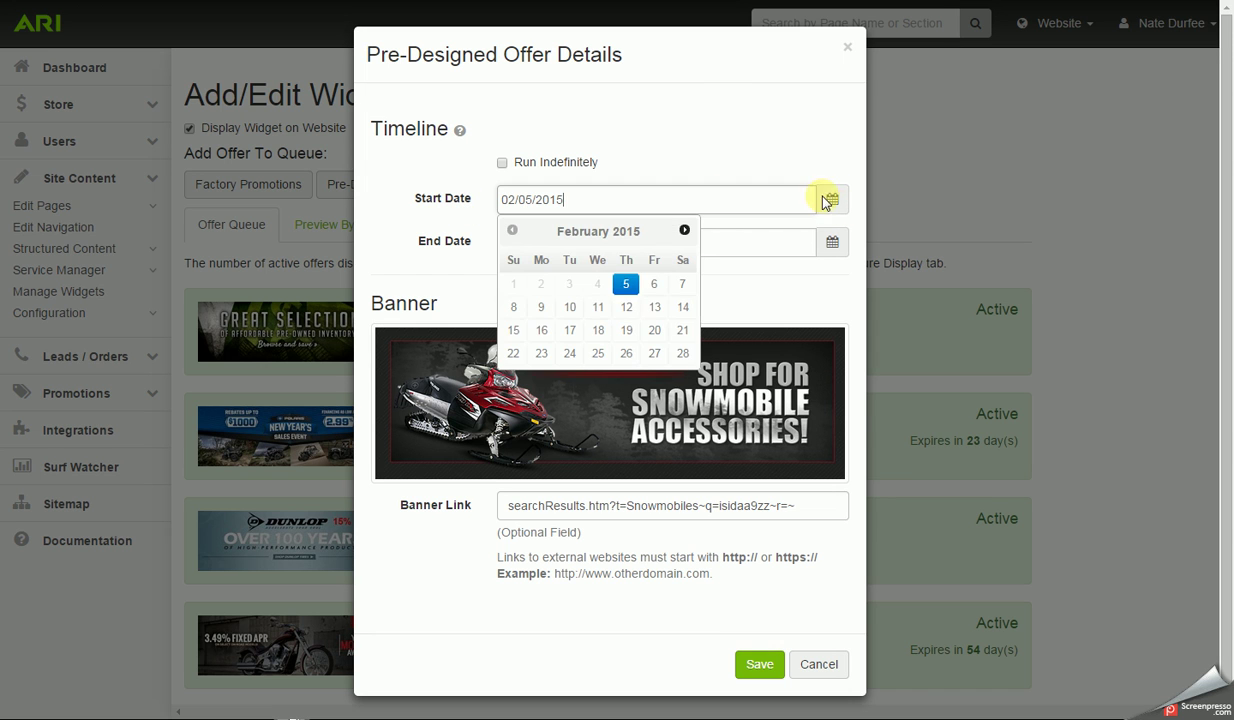
pyautogui.click(648, 290)
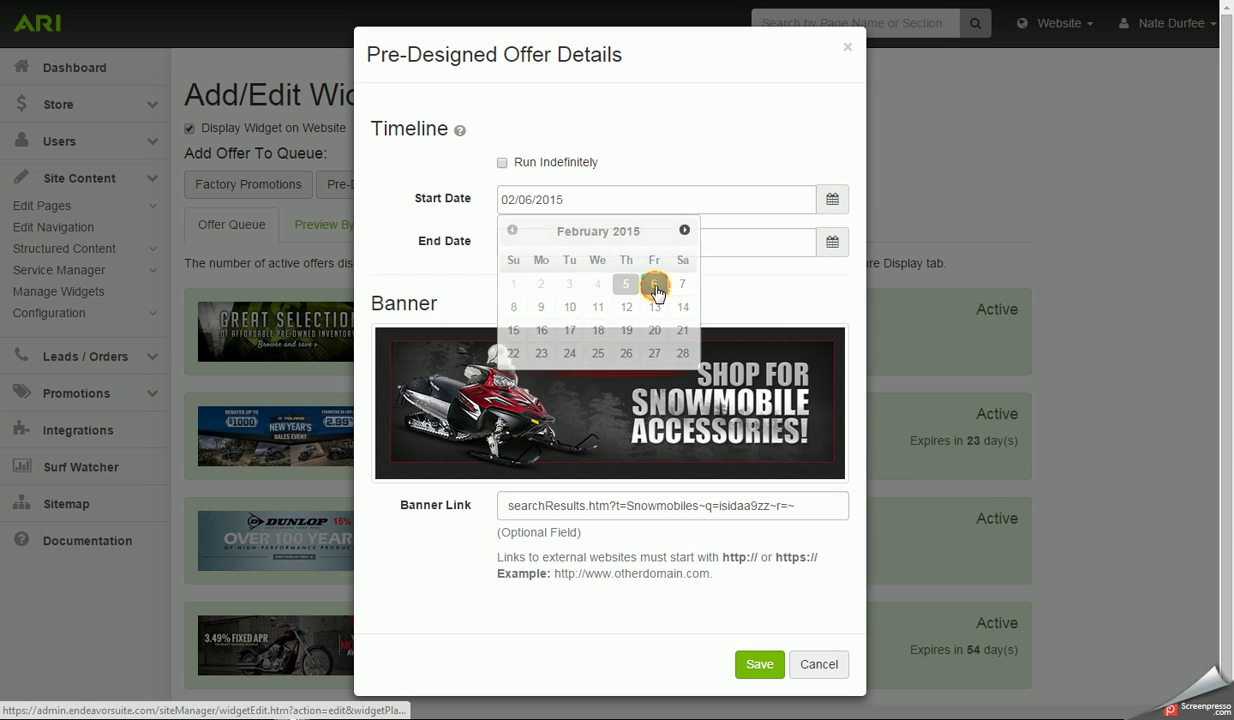
pyautogui.click(832, 244)
pyautogui.click(667, 385)
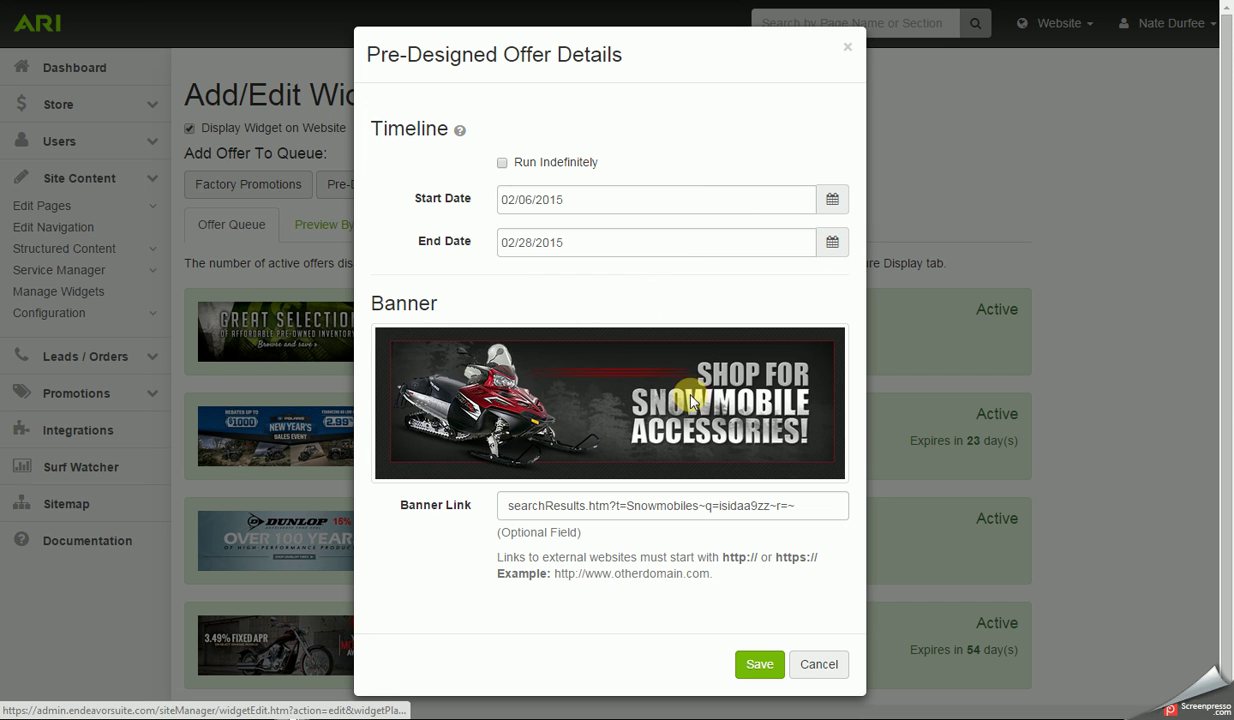
# Step: Save the snowmobile accessories offer to the queue, close the offer library and check the updated offer queue
pyautogui.click(762, 664)
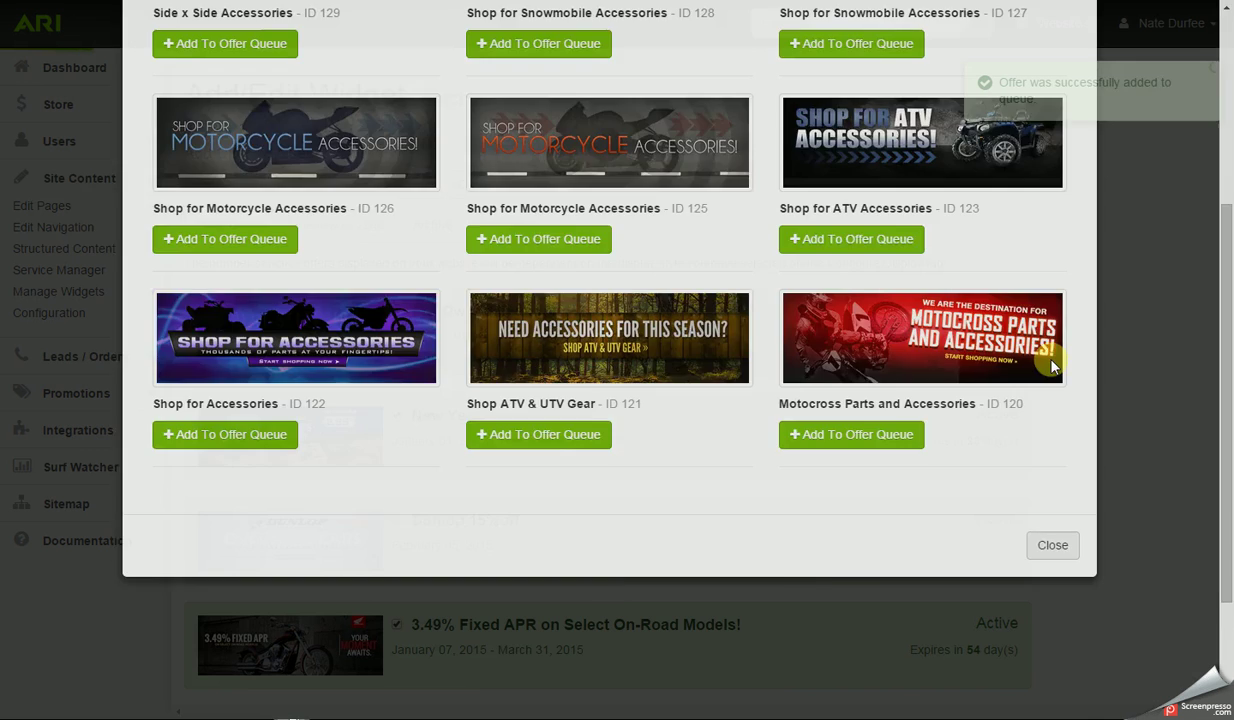
pyautogui.scroll(-2, 1100, 350)
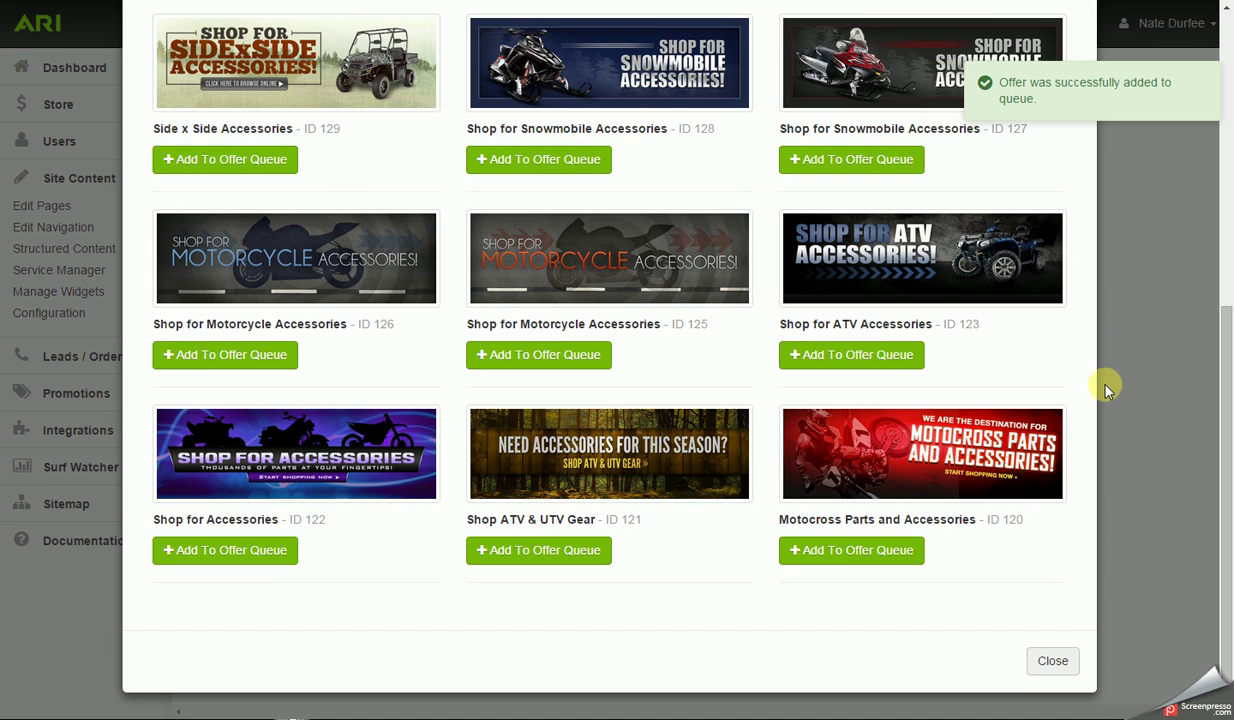
pyautogui.click(1055, 658)
pyautogui.scroll(-2, 1113, 480)
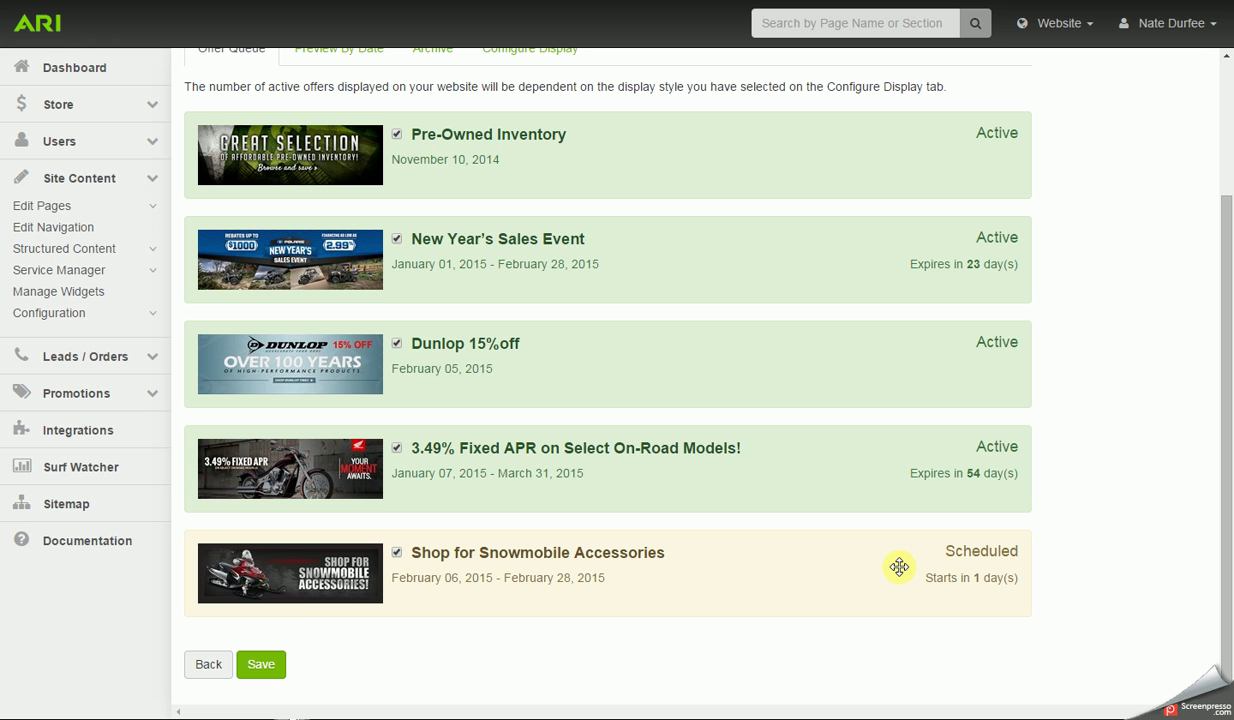
pyautogui.scroll(3, 899, 567)
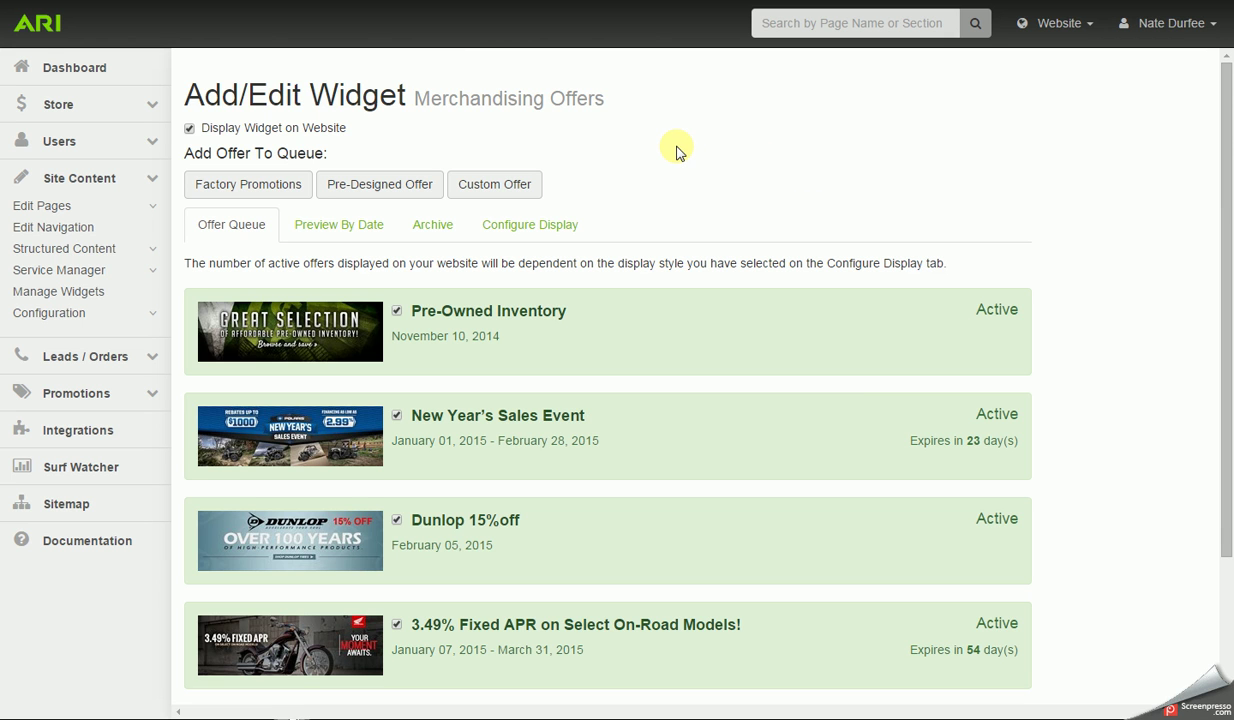
# Step: Start a new custom offer and look through its title, banner link, timeline and banner image fields
pyautogui.click(493, 187)
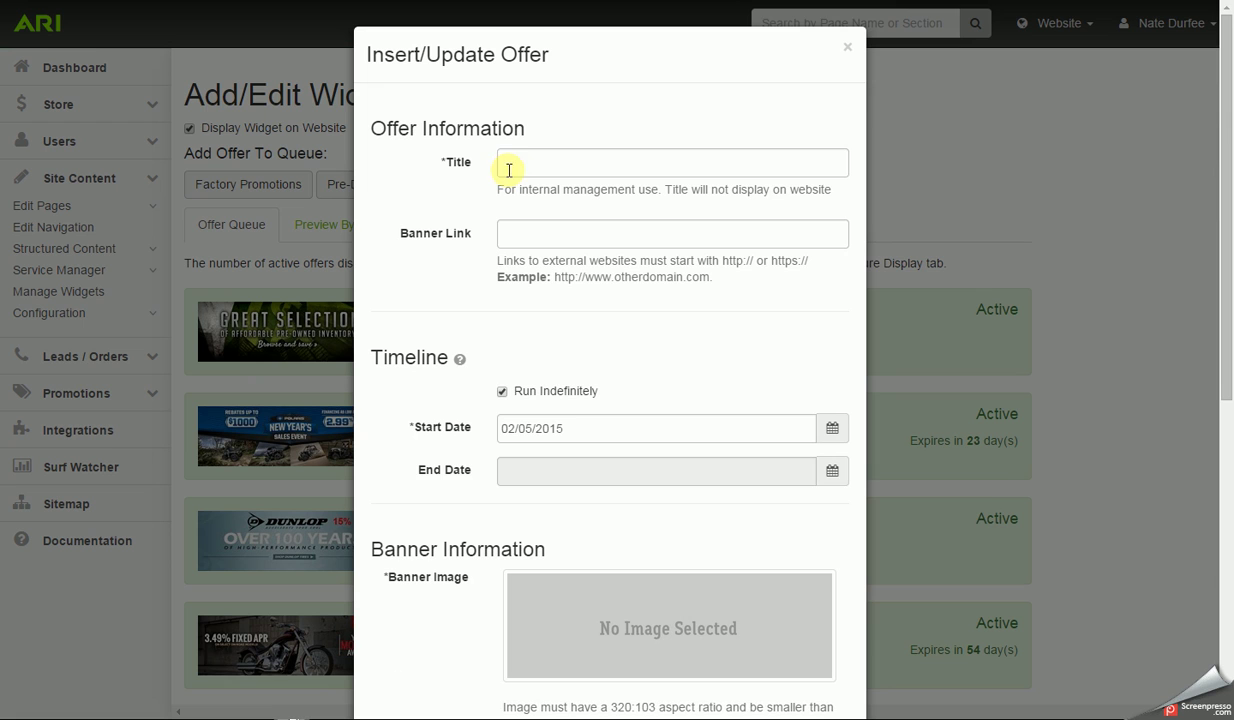
pyautogui.click(514, 161)
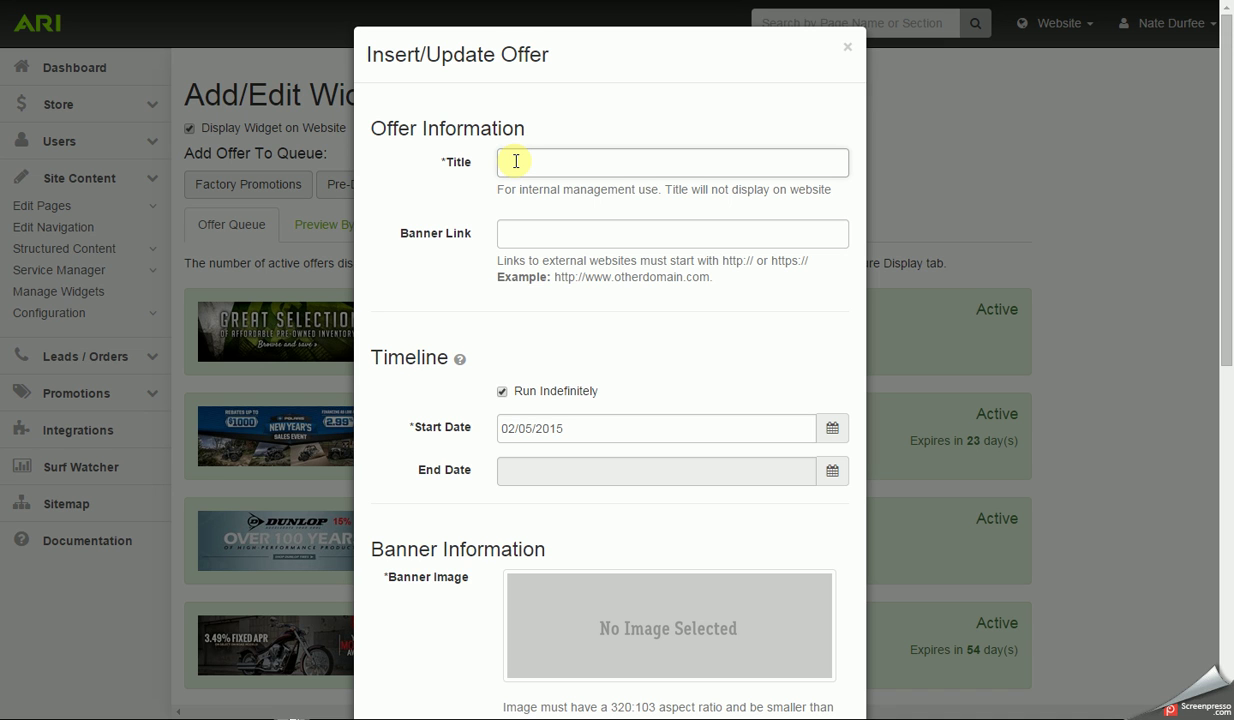
pyautogui.click(525, 236)
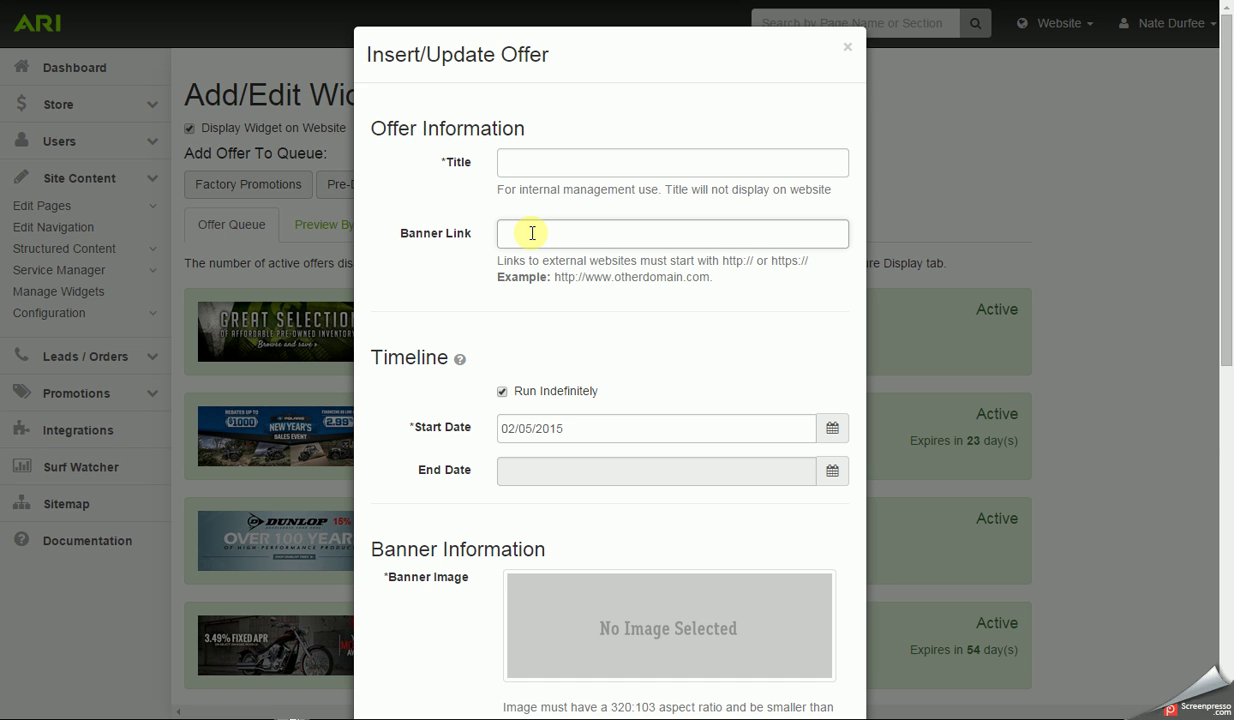
pyautogui.scroll(-3, 532, 233)
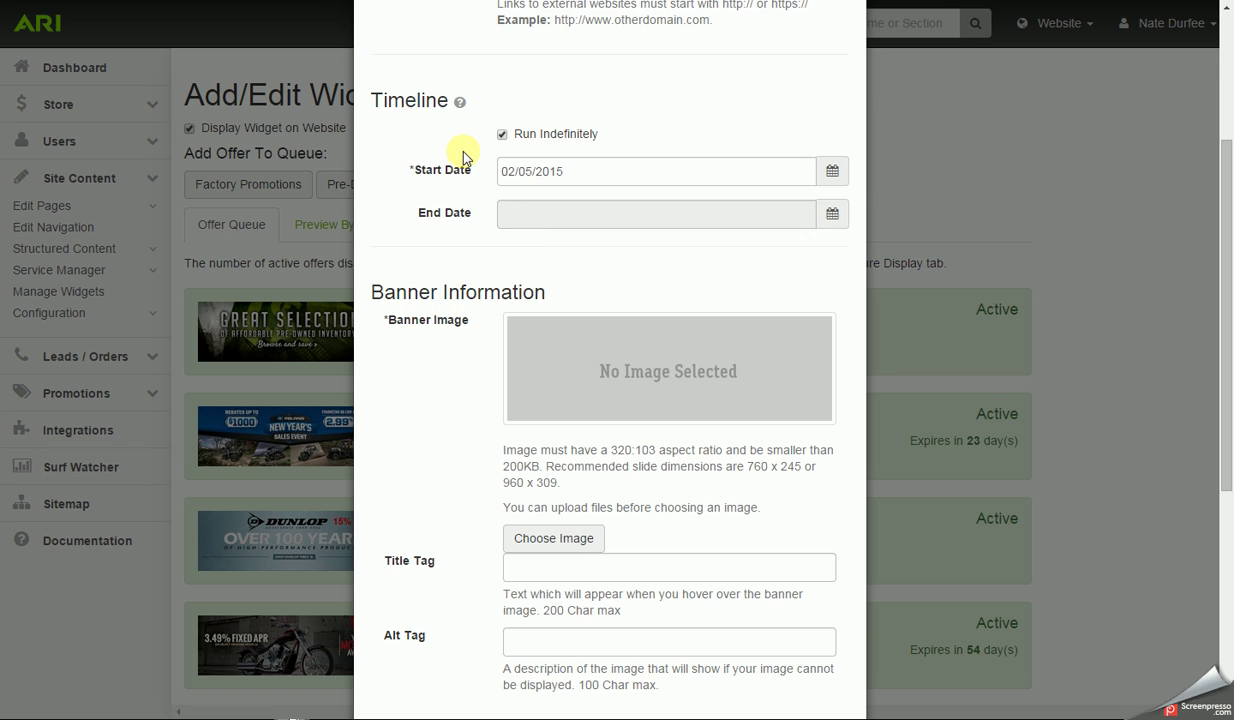
pyautogui.scroll(-3, 463, 155)
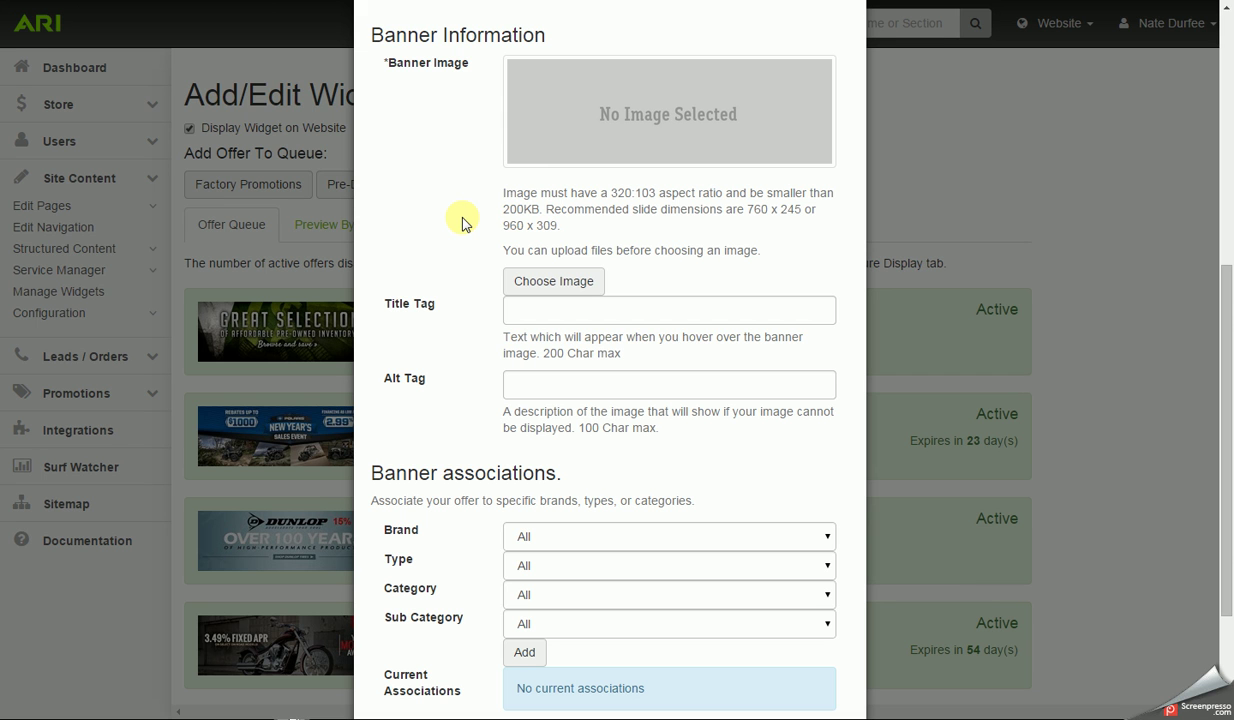
# Step: Upload the image banner2 from the Pictures library's New folder to the offers folder for the banner image
pyautogui.click(550, 281)
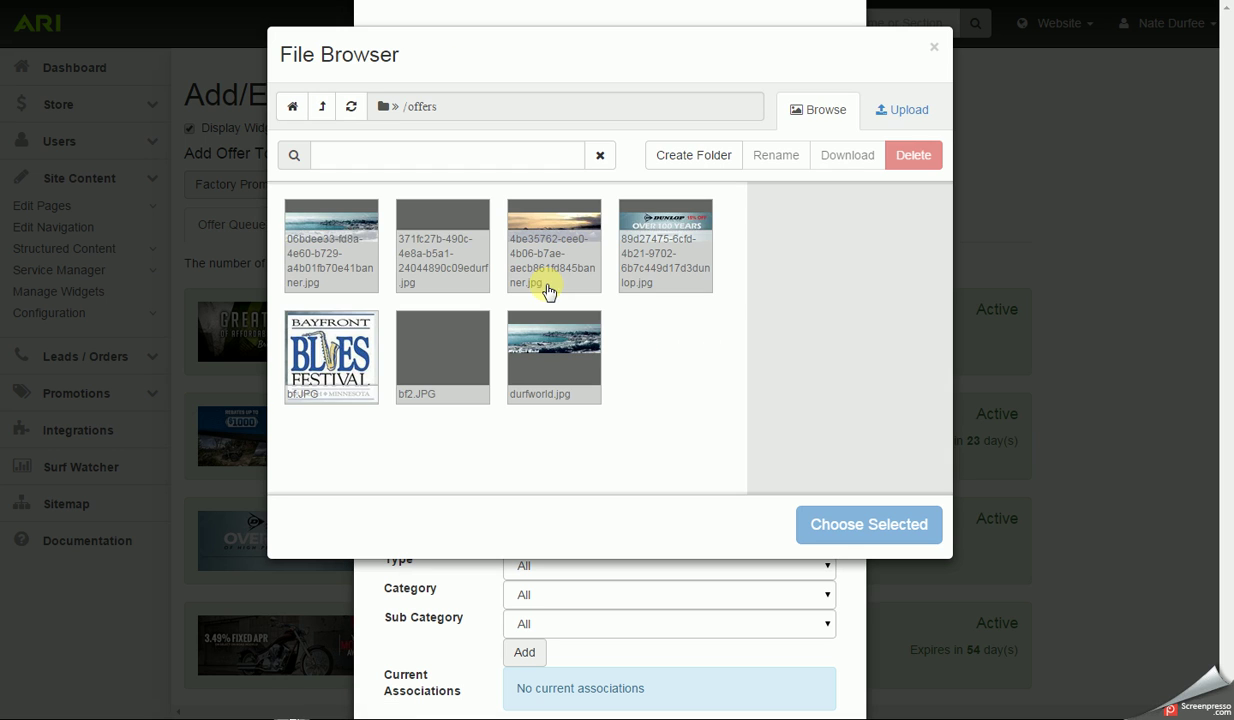
pyautogui.click(893, 111)
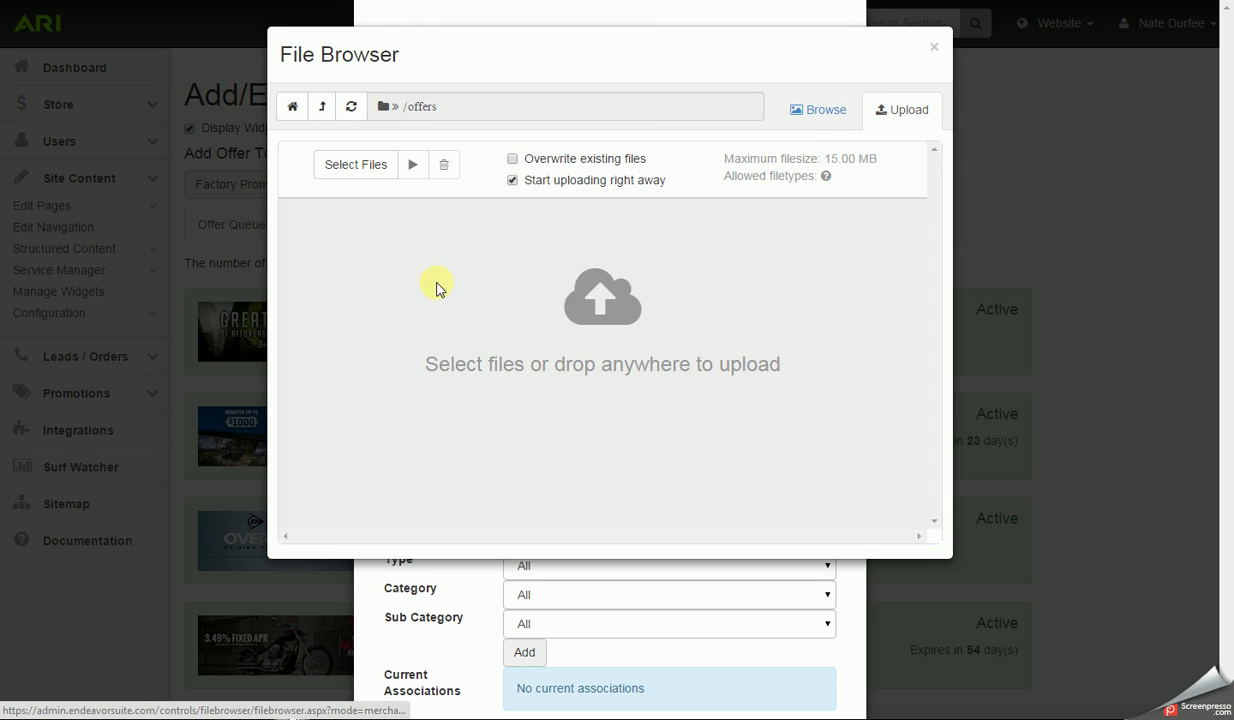
pyautogui.click(819, 112)
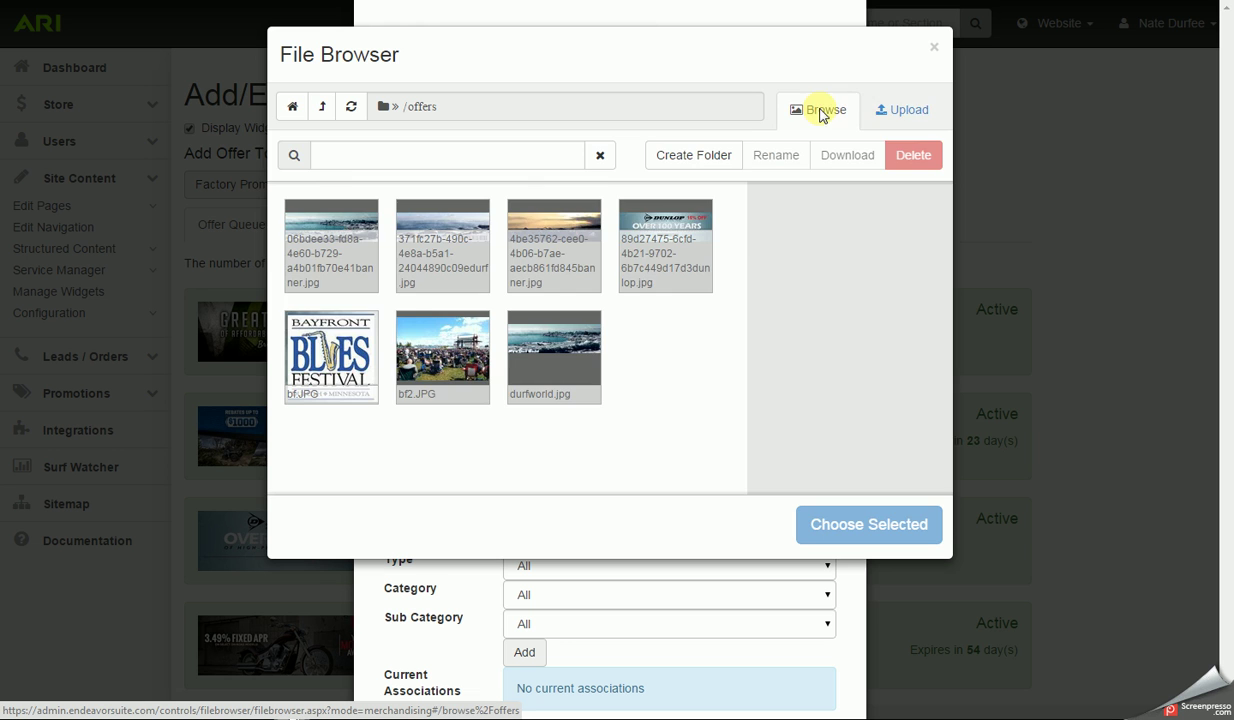
pyautogui.click(900, 110)
pyautogui.click(353, 166)
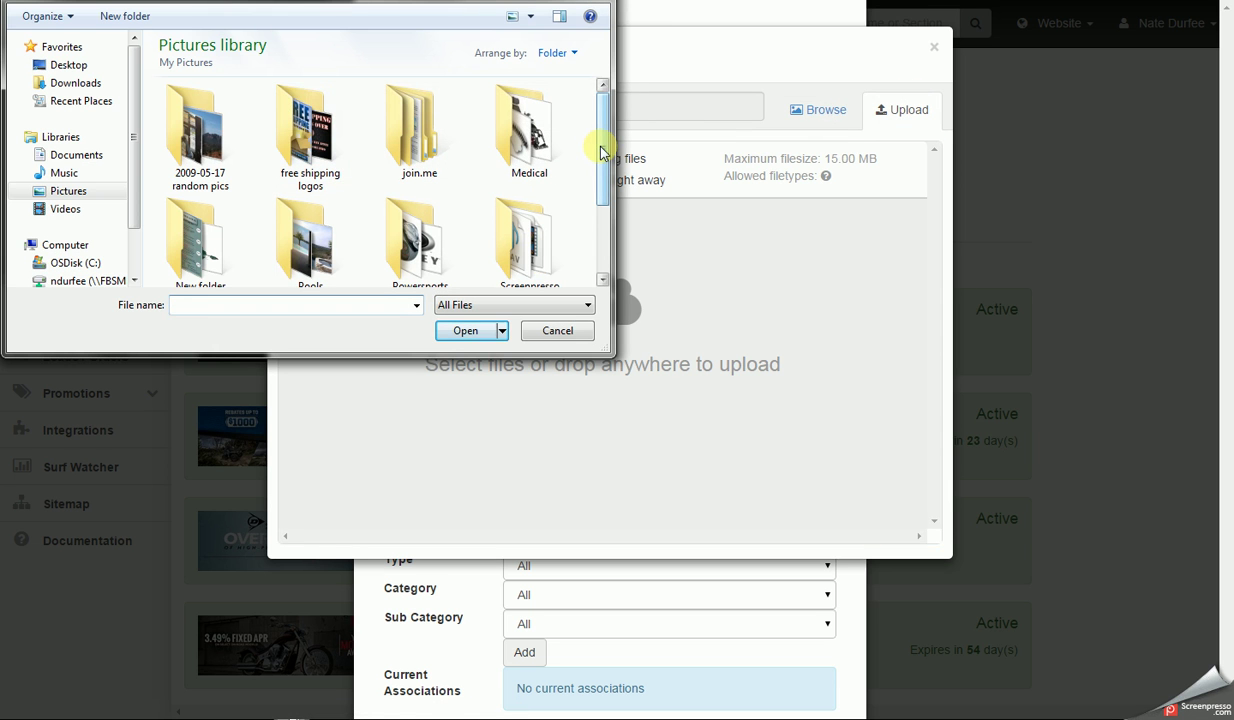
pyautogui.moveTo(600, 146); pyautogui.dragTo(601, 178)
pyautogui.doubleClick(193, 224)
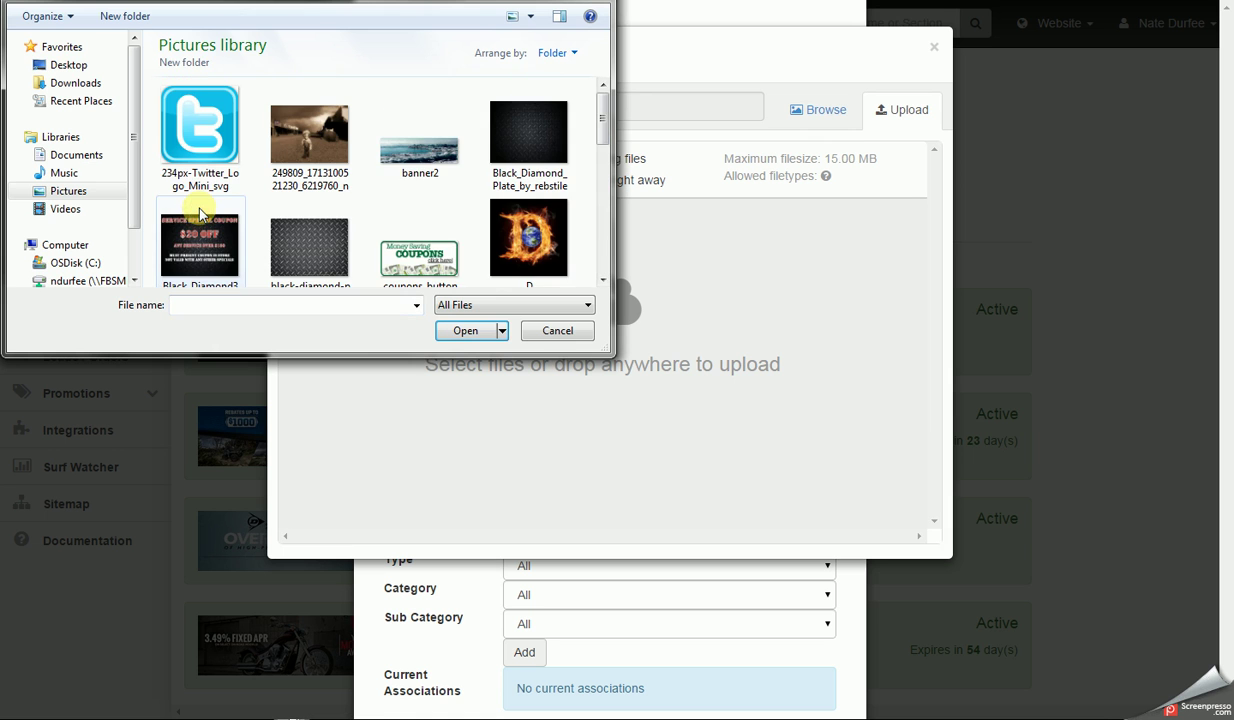
pyautogui.moveTo(603, 145); pyautogui.dragTo(611, 116)
pyautogui.click(445, 148)
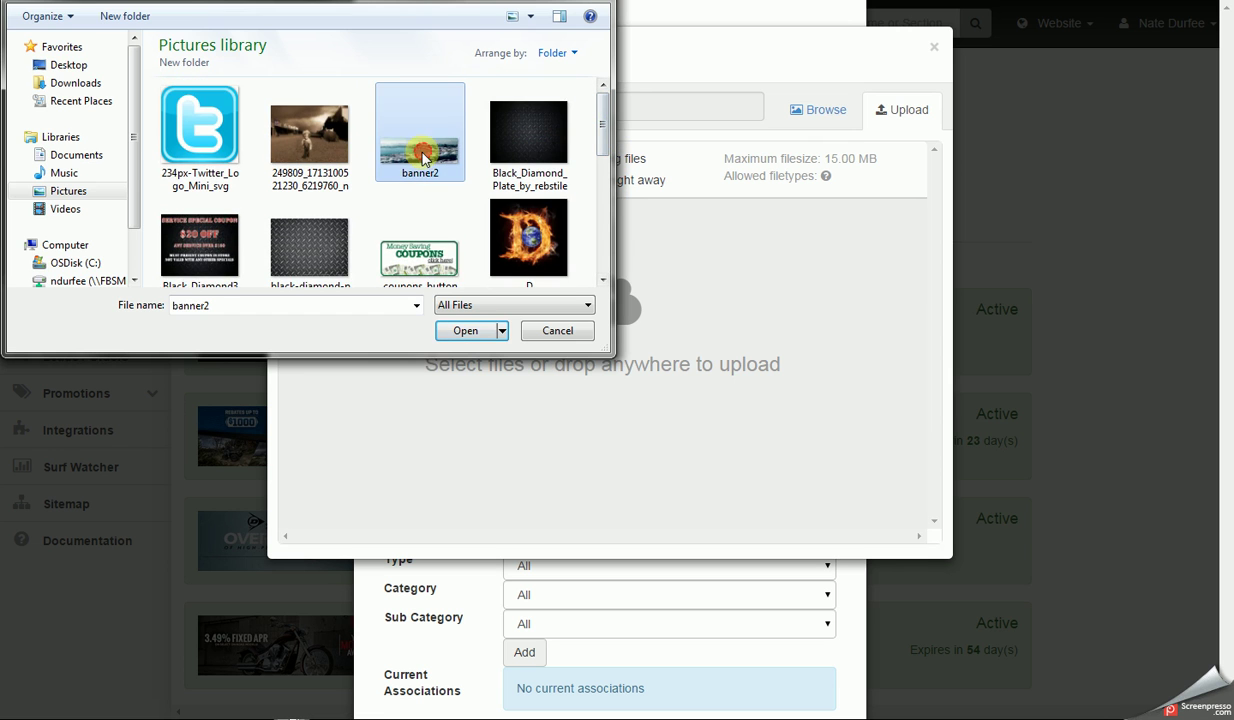
pyautogui.click(465, 330)
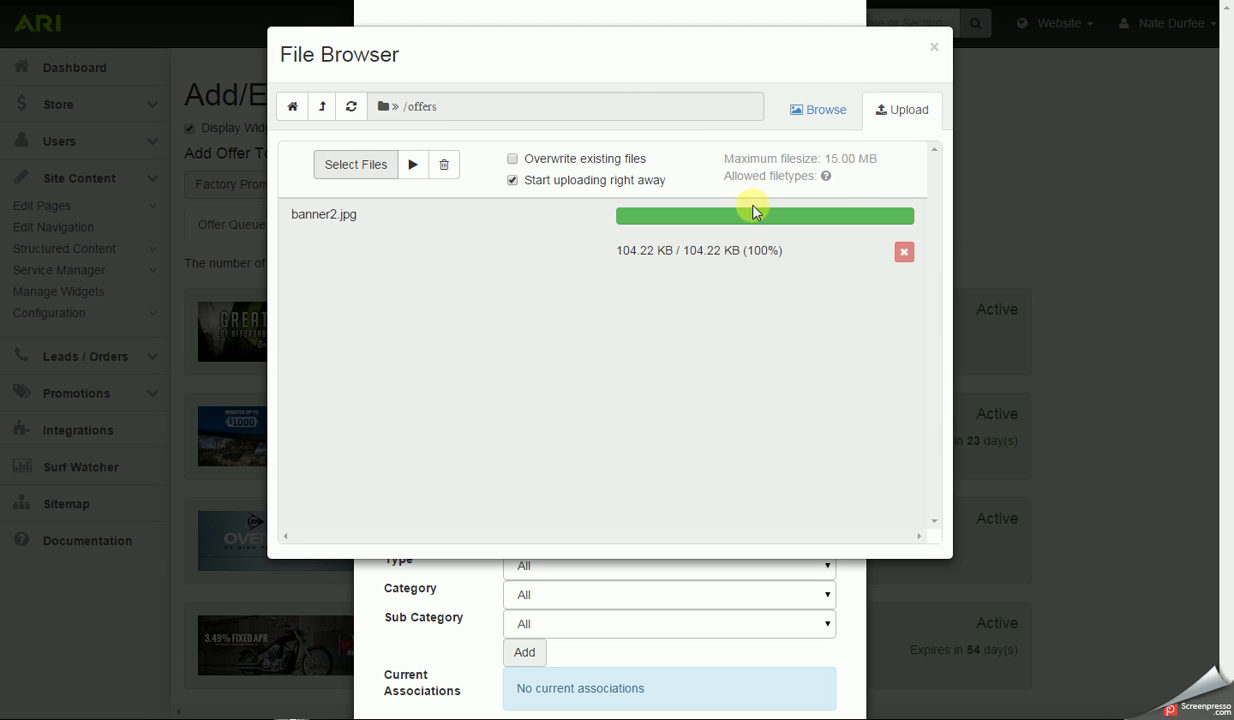
# Step: Choose the uploaded banner2.jpg as the custom offer's banner image
pyautogui.click(826, 122)
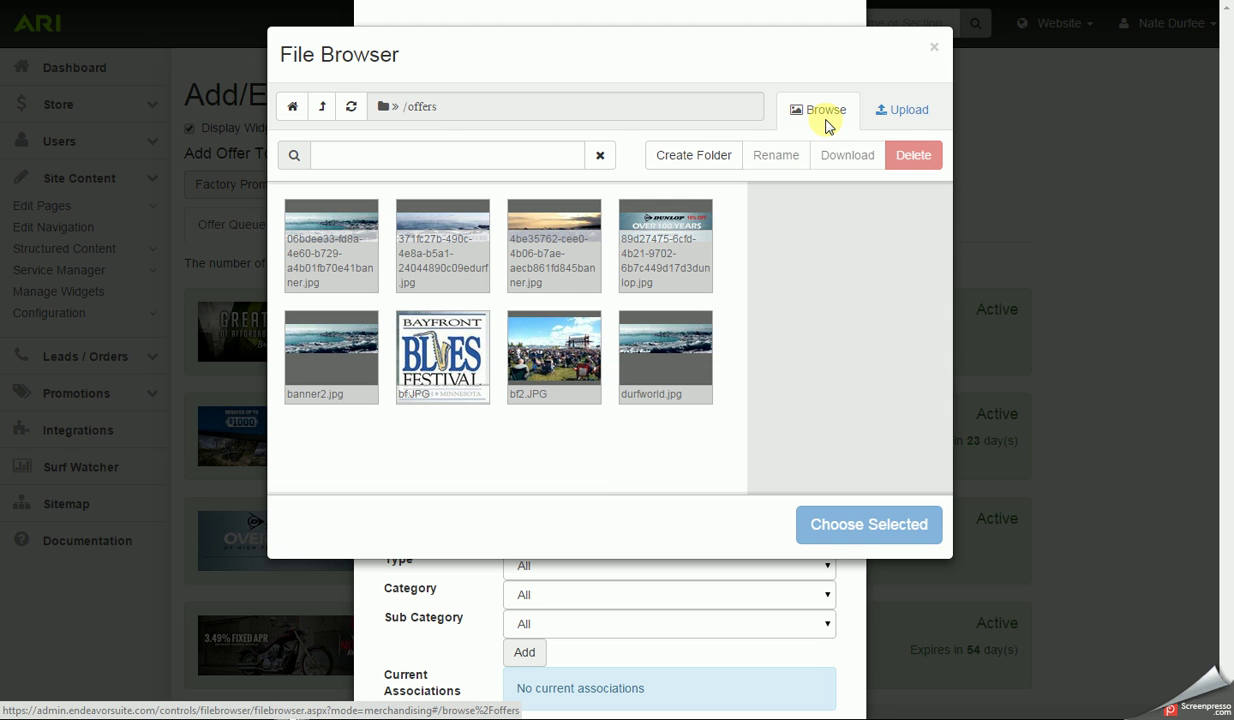
pyautogui.click(330, 344)
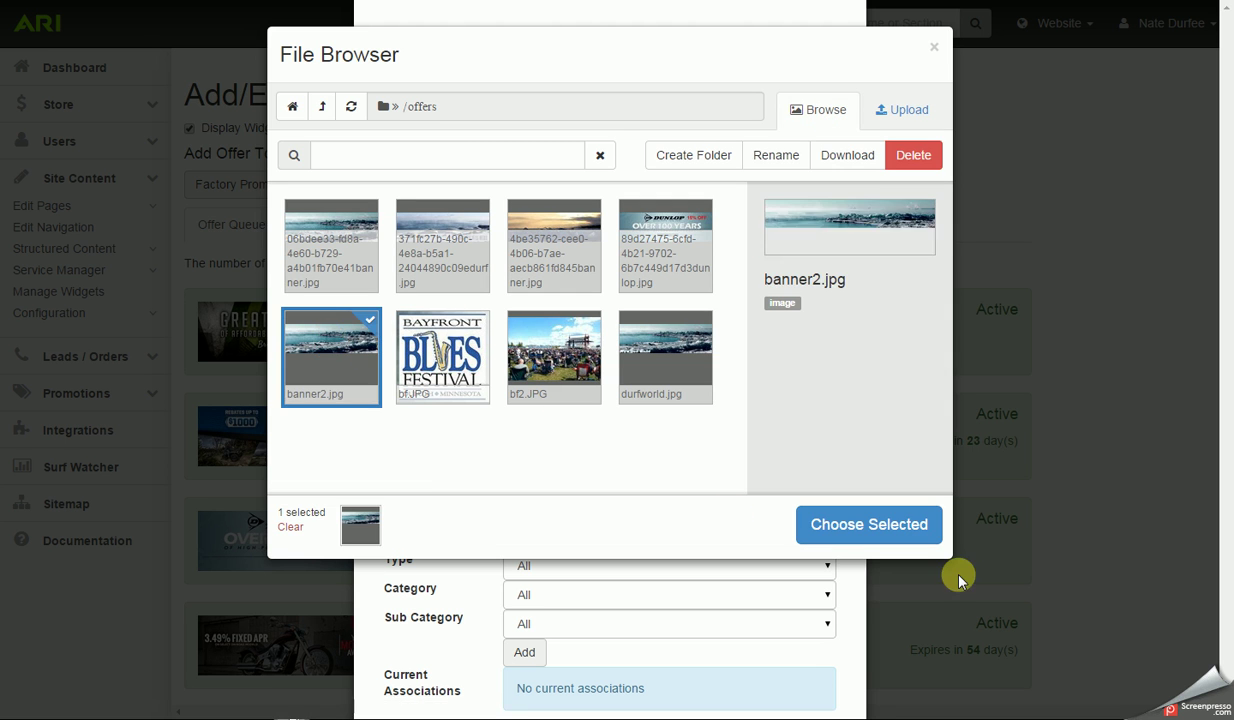
pyautogui.click(860, 536)
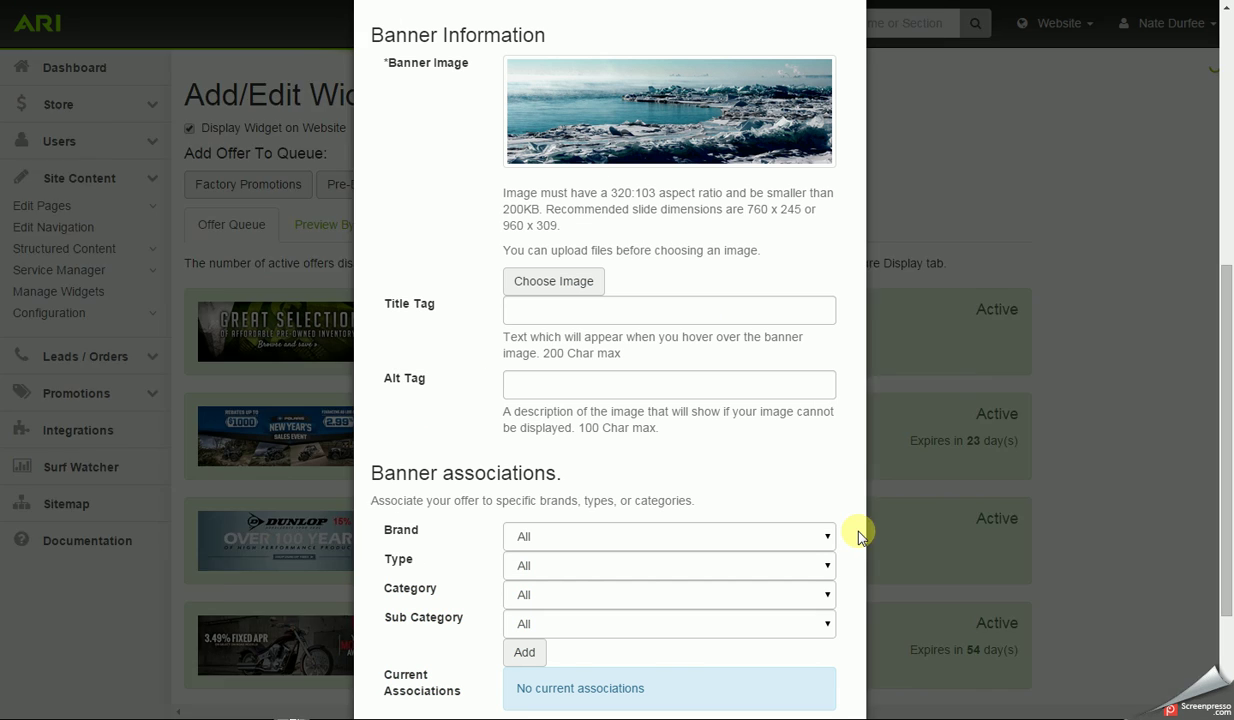
# Step: Title the custom offer "Test Slide"
pyautogui.scroll(5, 605, 510)
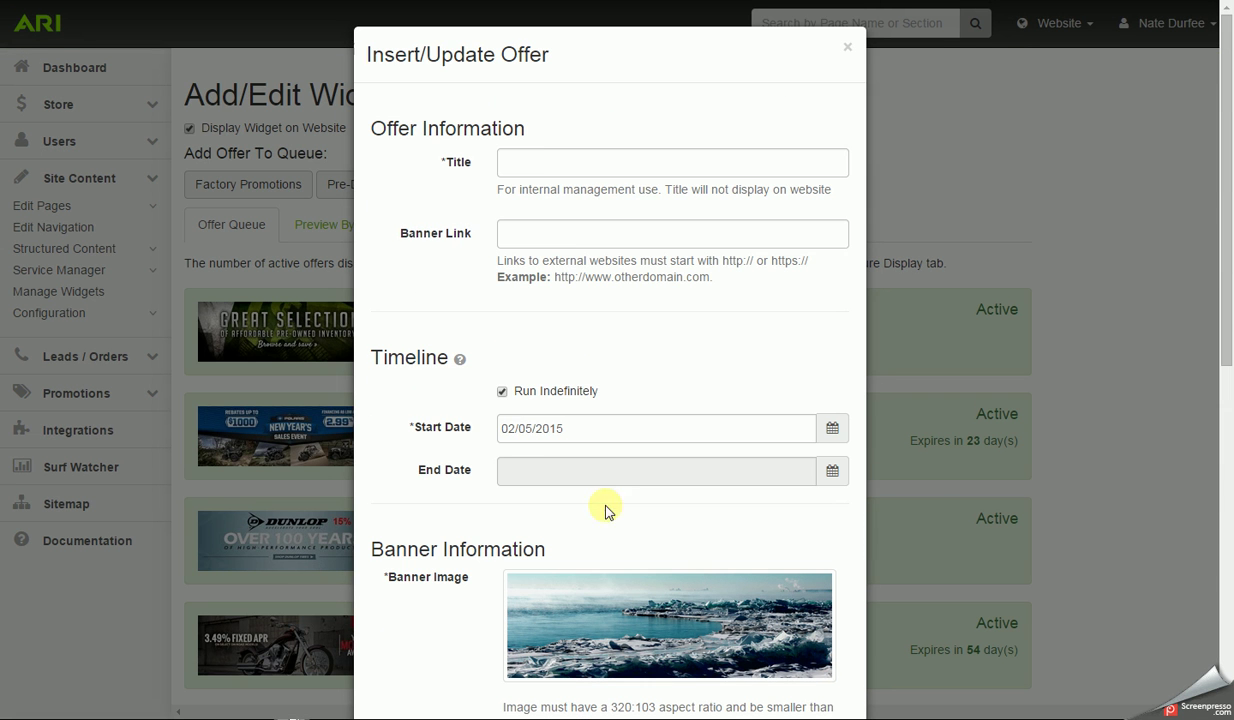
pyautogui.click(529, 159)
pyautogui.write('Test Slid')
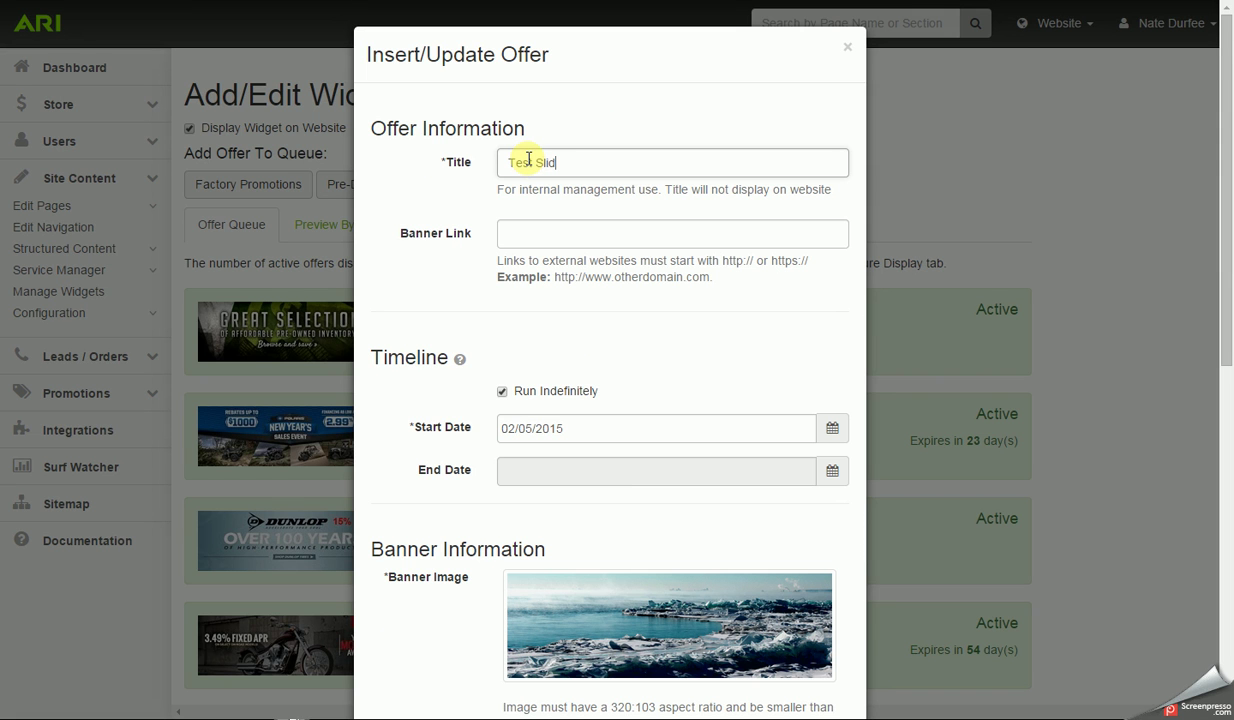
pyautogui.write('e')
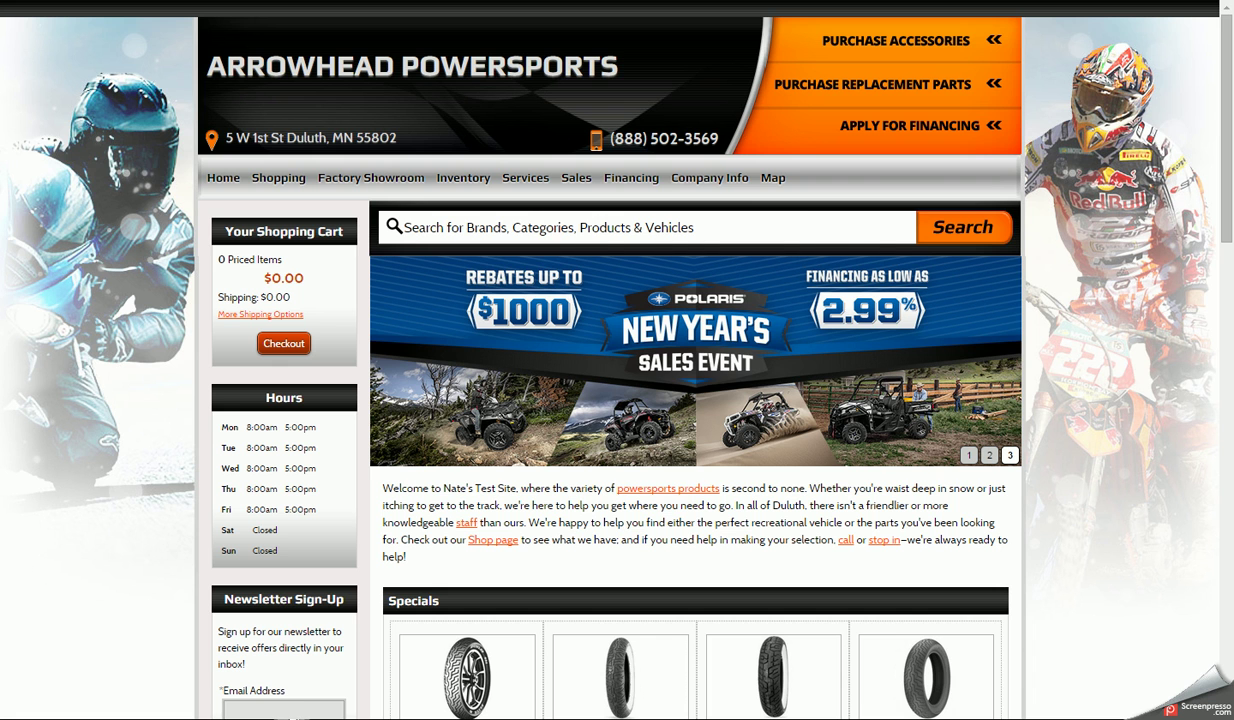
pyautogui.click(692, 180)
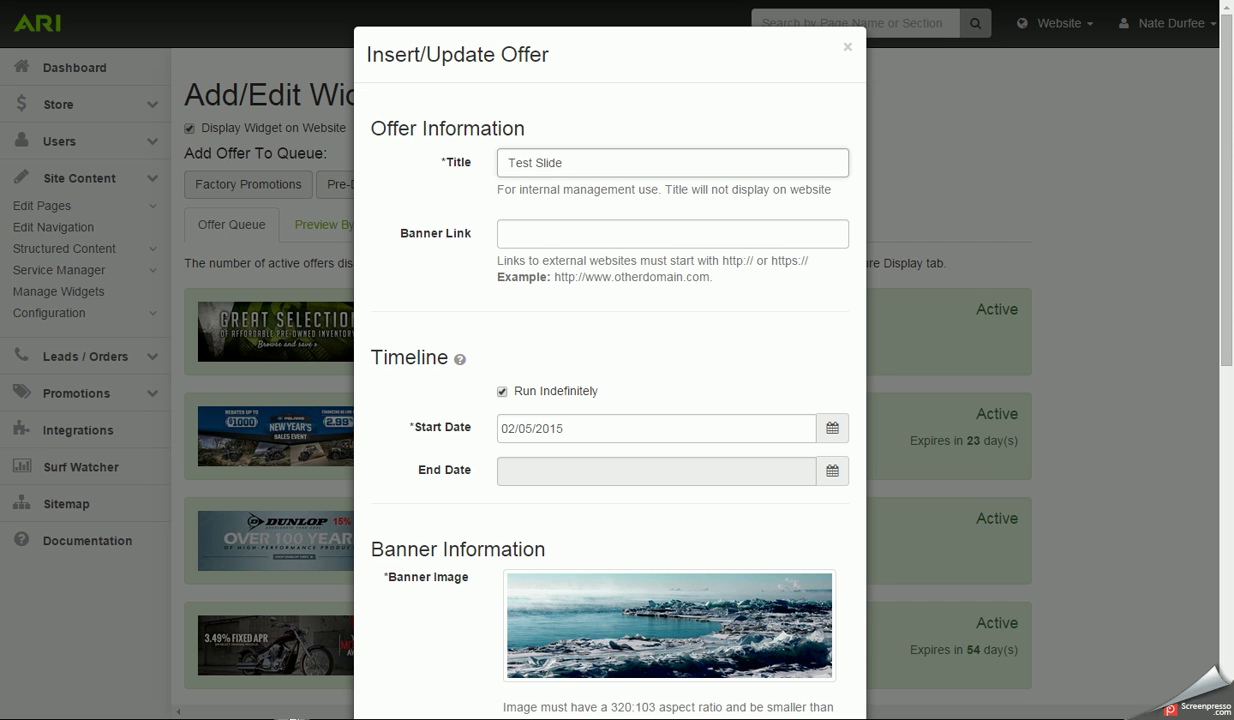
pyautogui.click(540, 233)
pyautogui.write('http://6mk9s82c.50belowcommerce.com/aboutus.htm')
pyautogui.scroll(-7, 432, 328)
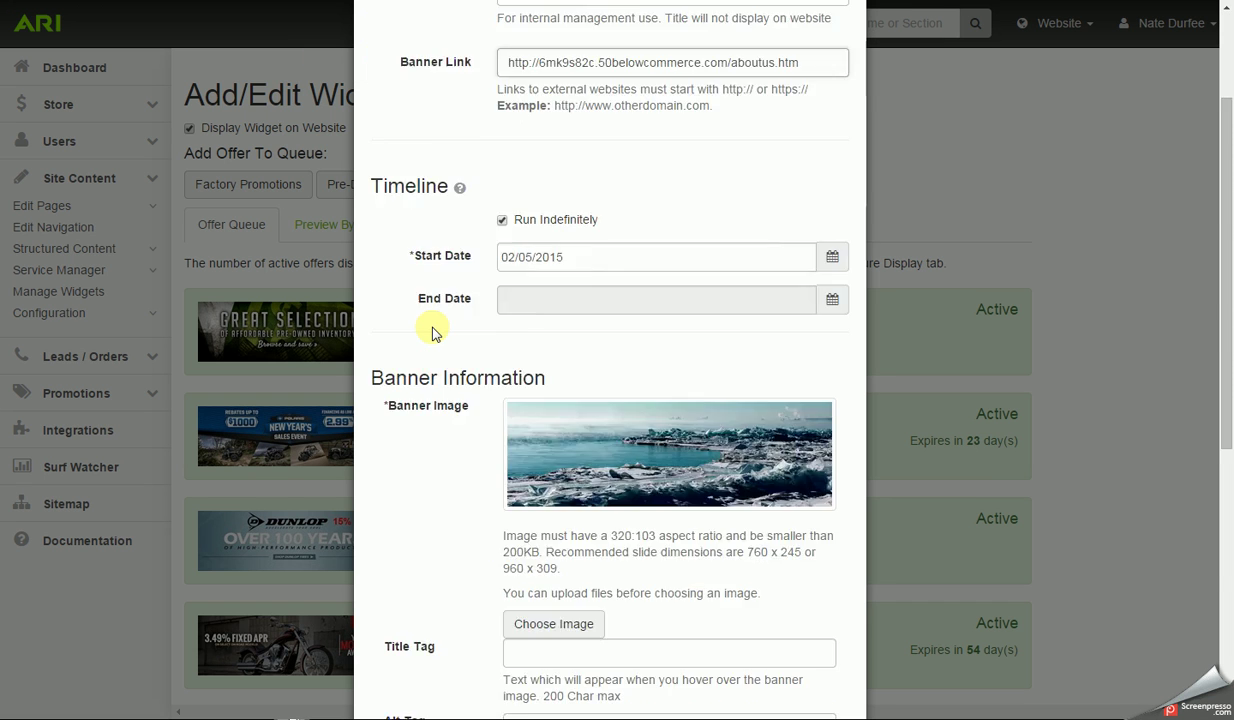
pyautogui.click(836, 663)
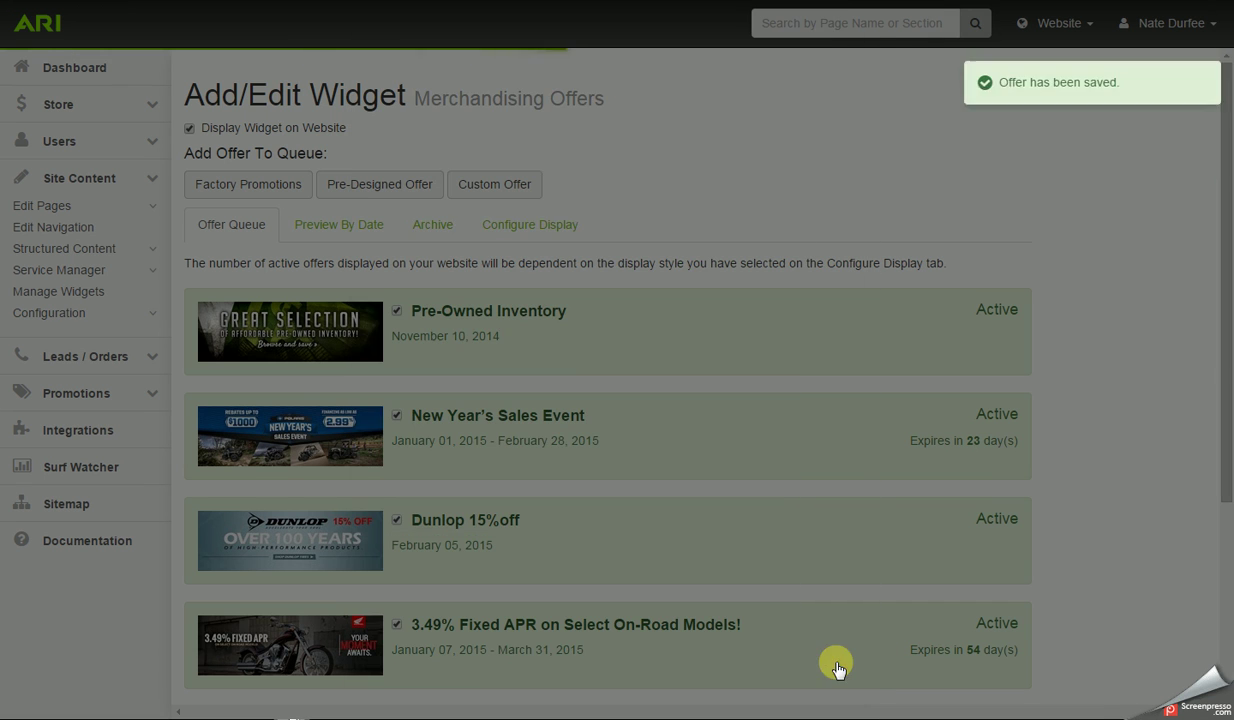
# Step: Save the Merchandising Offers widget and publish the website changes
pyautogui.scroll(-3, 1078, 405)
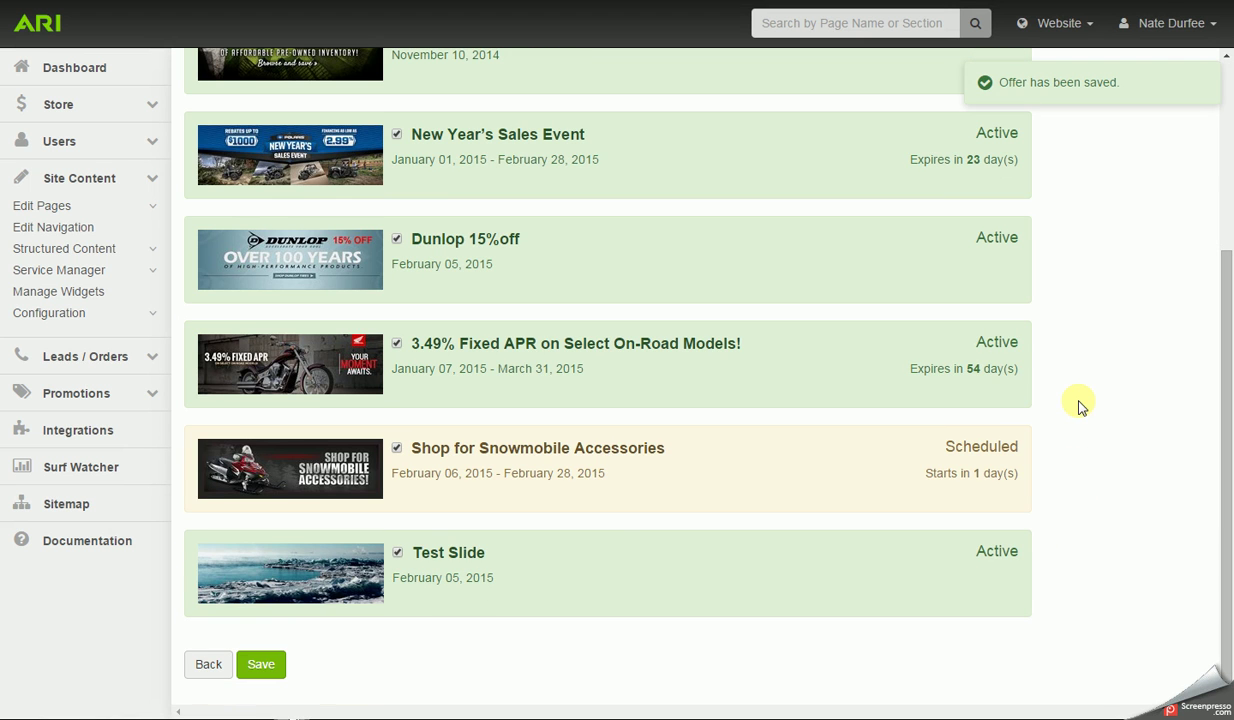
pyautogui.click(264, 664)
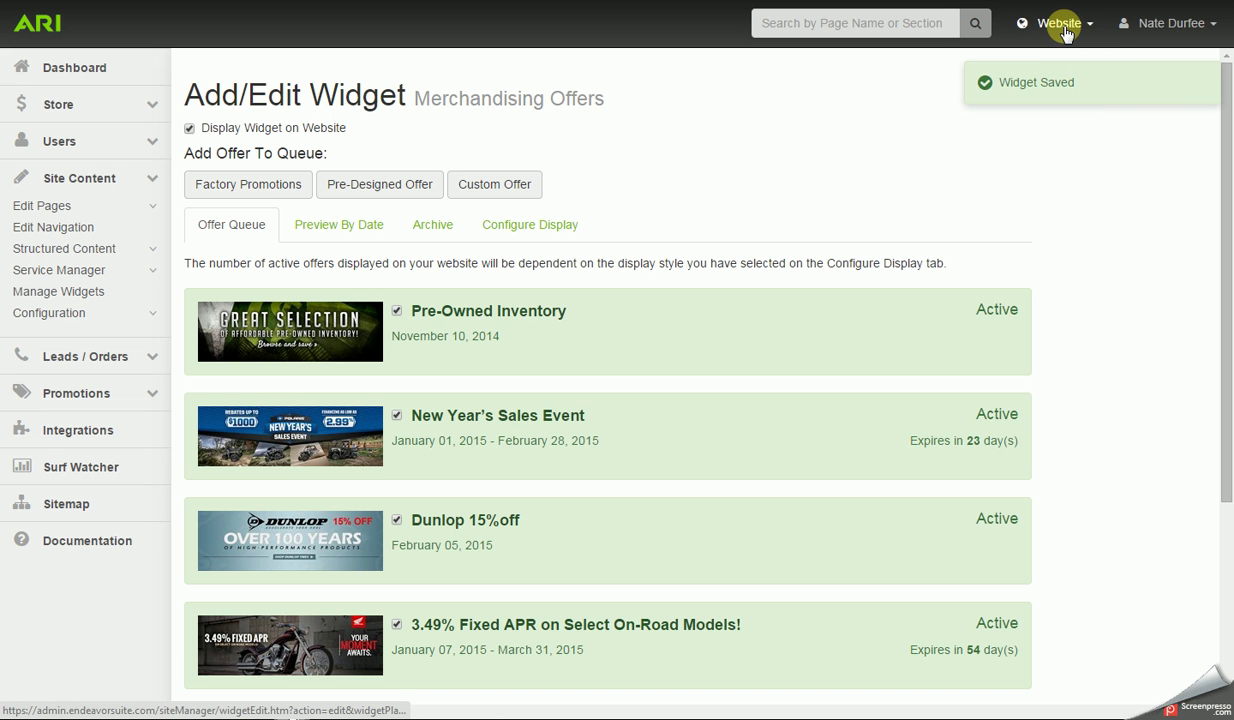
pyautogui.click(1063, 28)
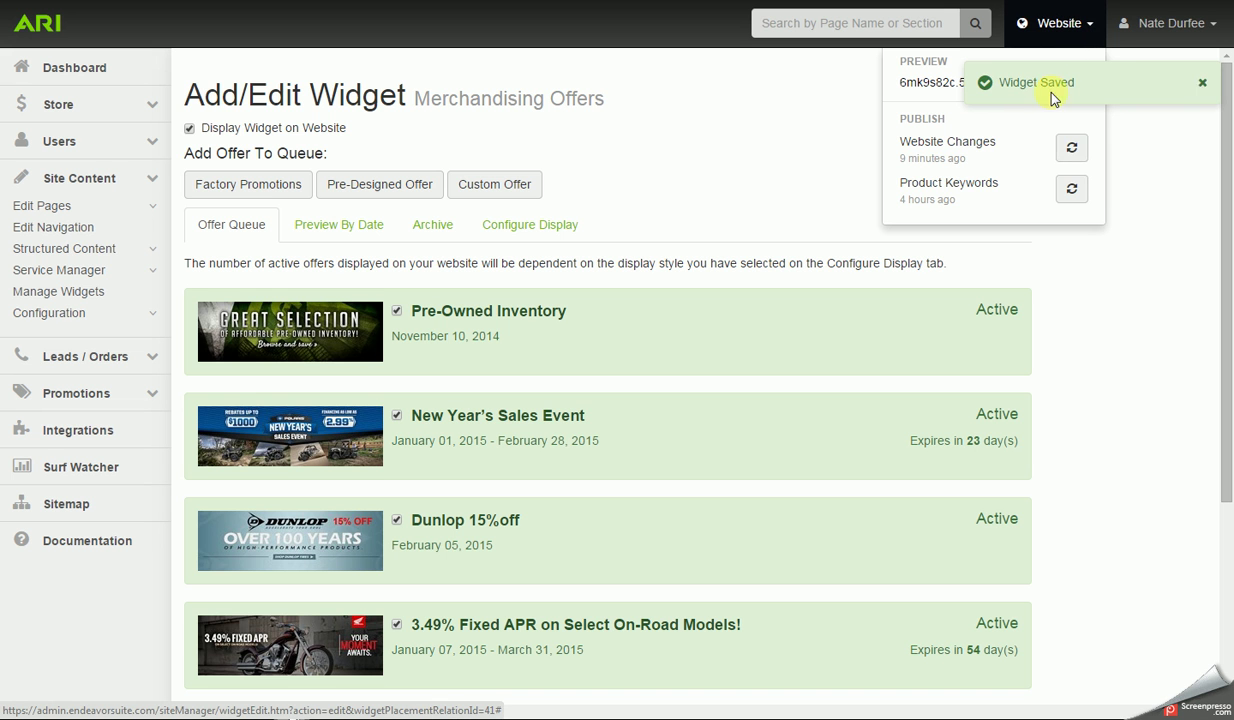
pyautogui.click(1071, 148)
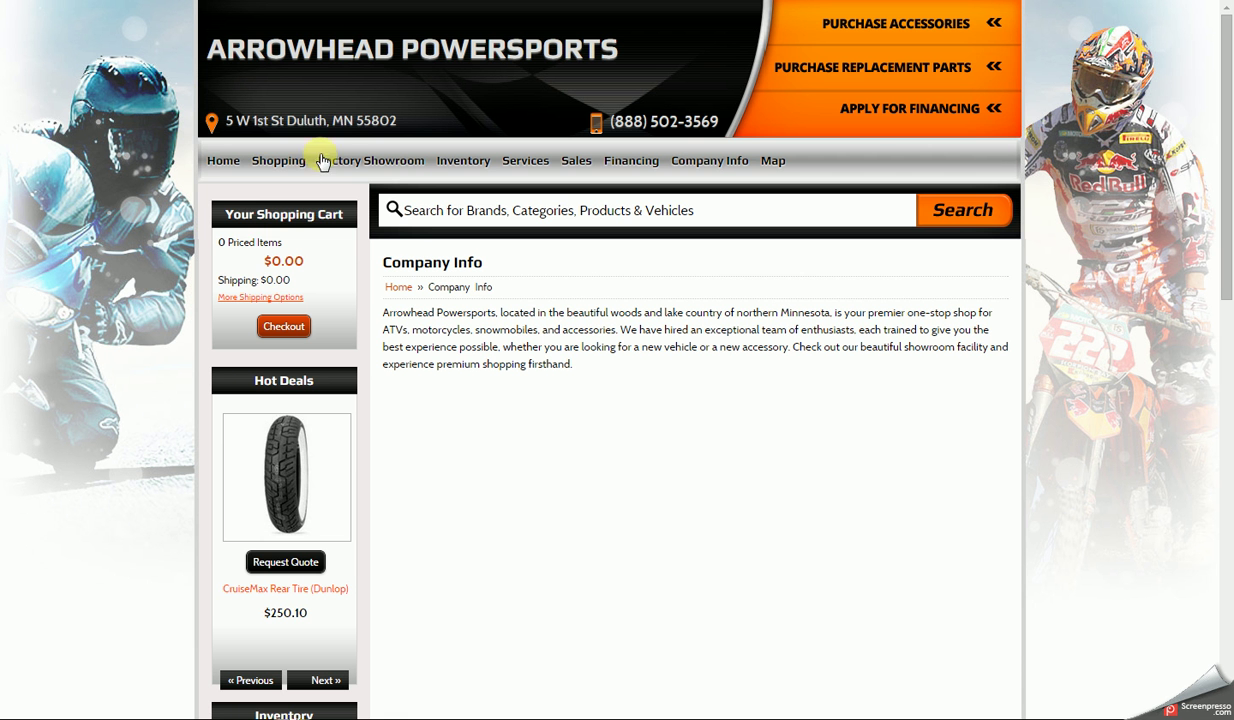
# Step: View the fifth banner slide on the storefront's home page, then return to the widget editor
pyautogui.click(222, 172)
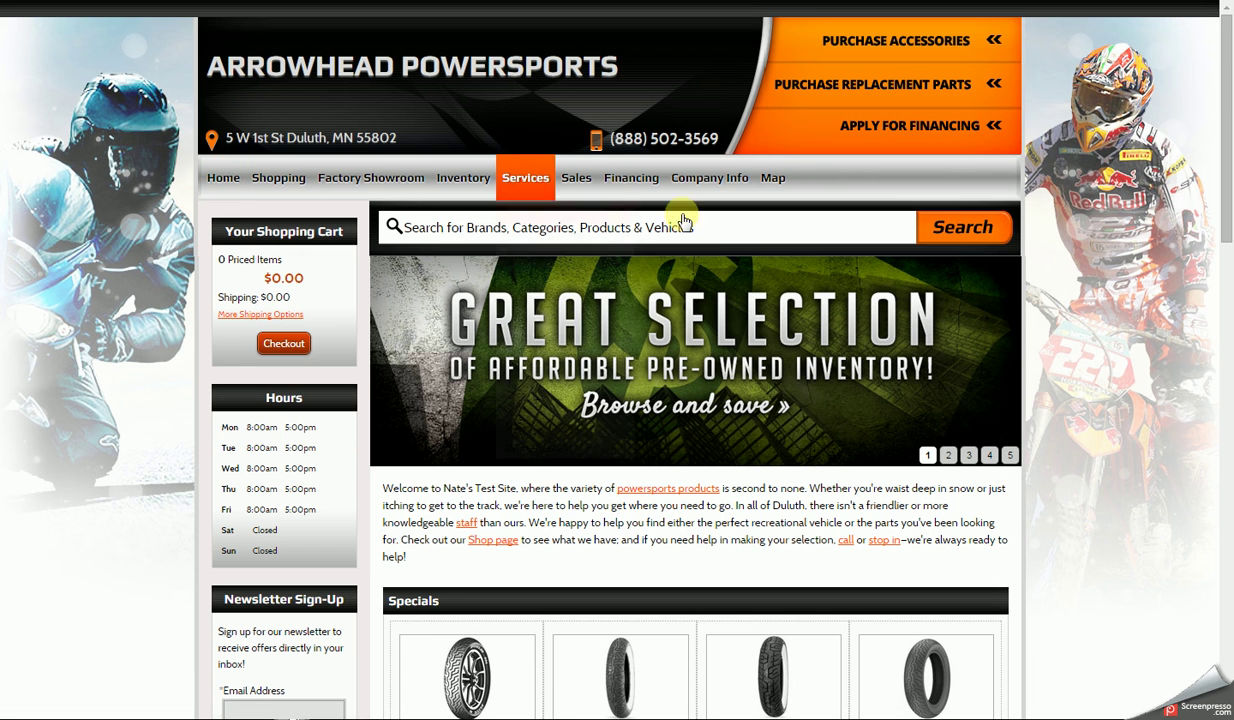
pyautogui.click(1010, 456)
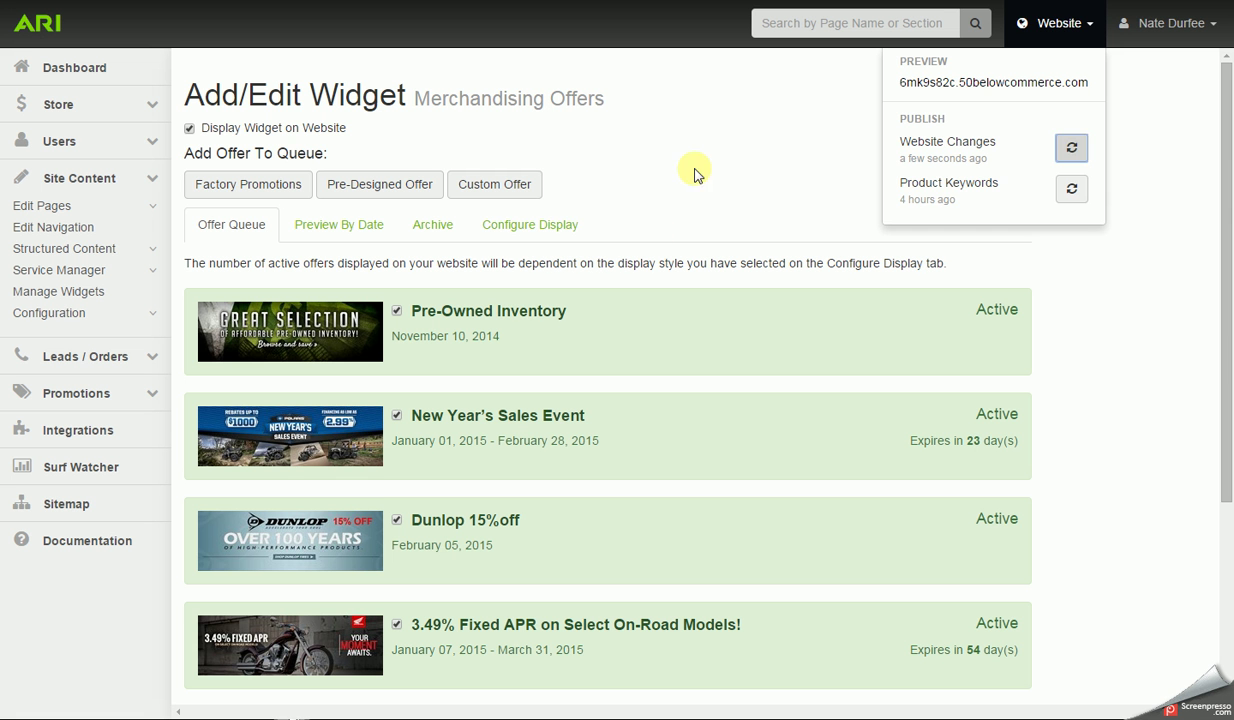
pyautogui.click(695, 170)
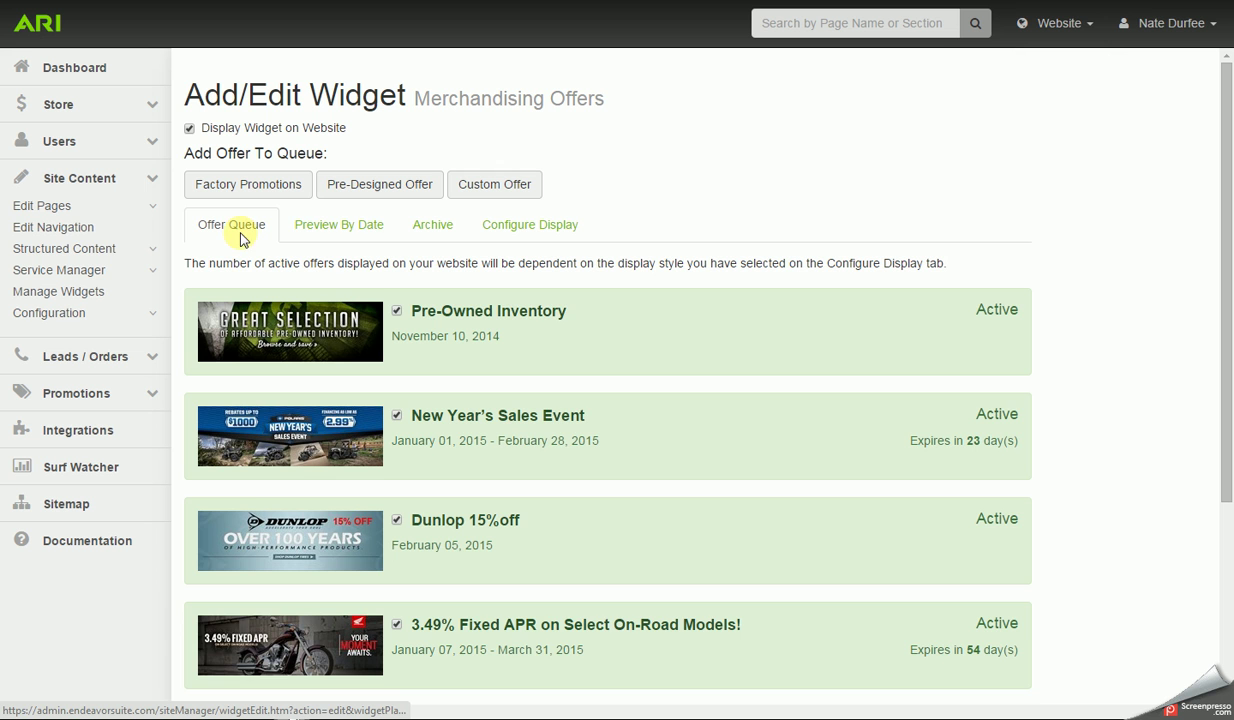
# Step: Preview which offers in the queue will be active on 02/28/2015
pyautogui.click(343, 229)
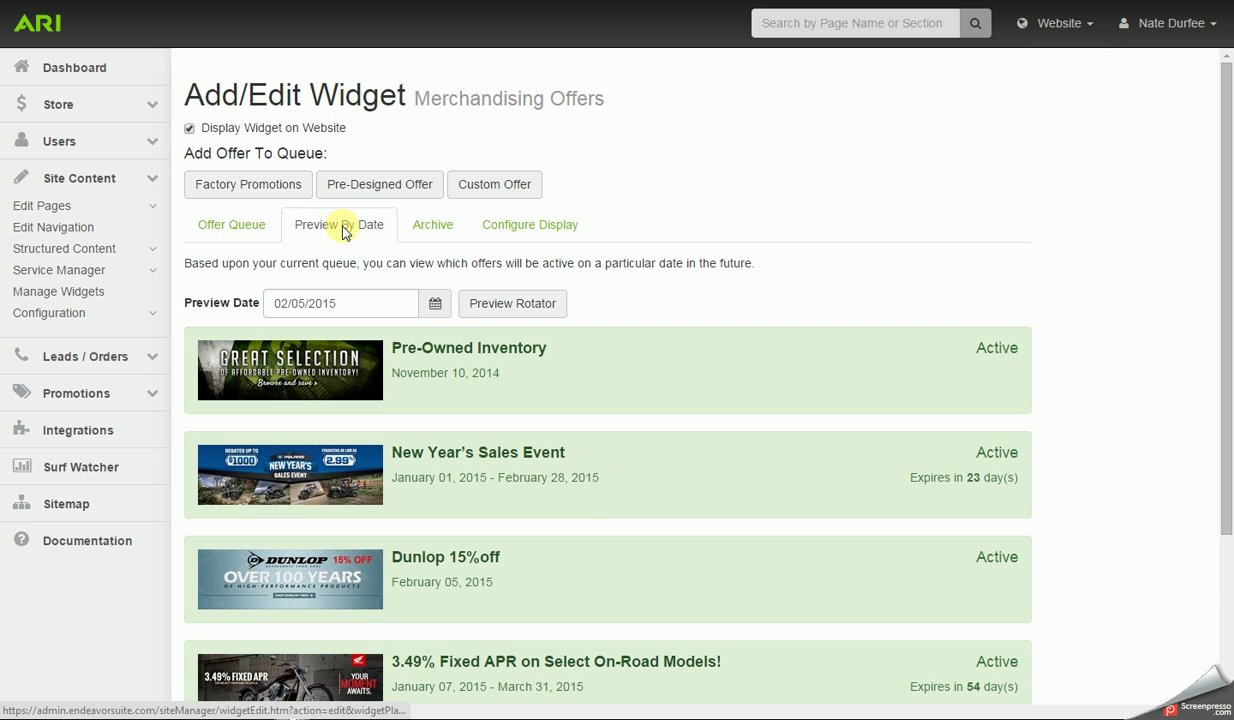
pyautogui.scroll(-1, 1017, 243)
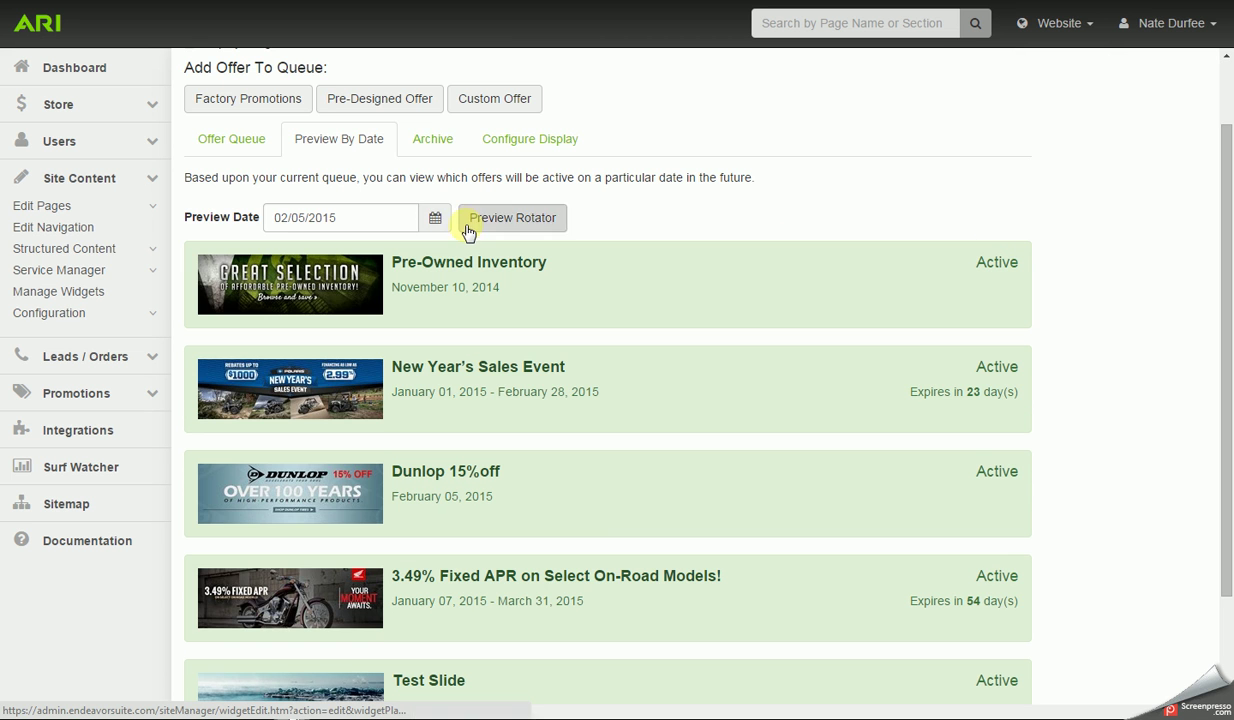
pyautogui.click(435, 219)
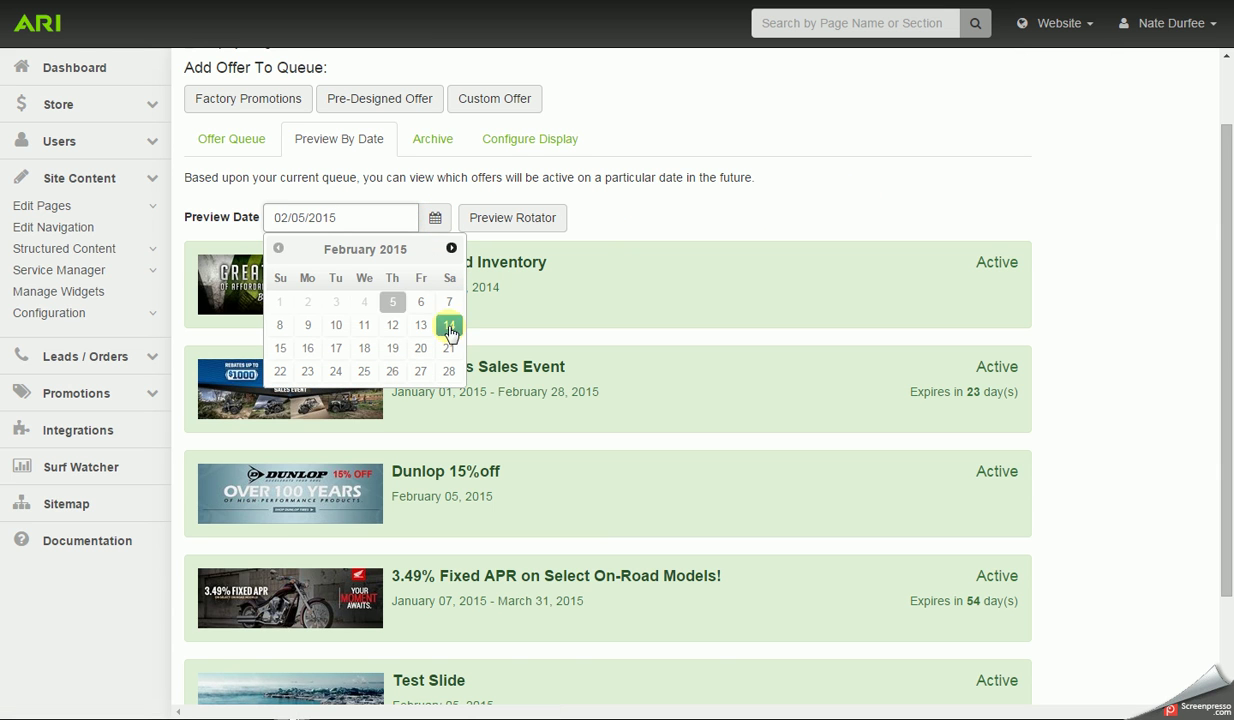
pyautogui.click(449, 372)
pyautogui.scroll(-3, 834, 350)
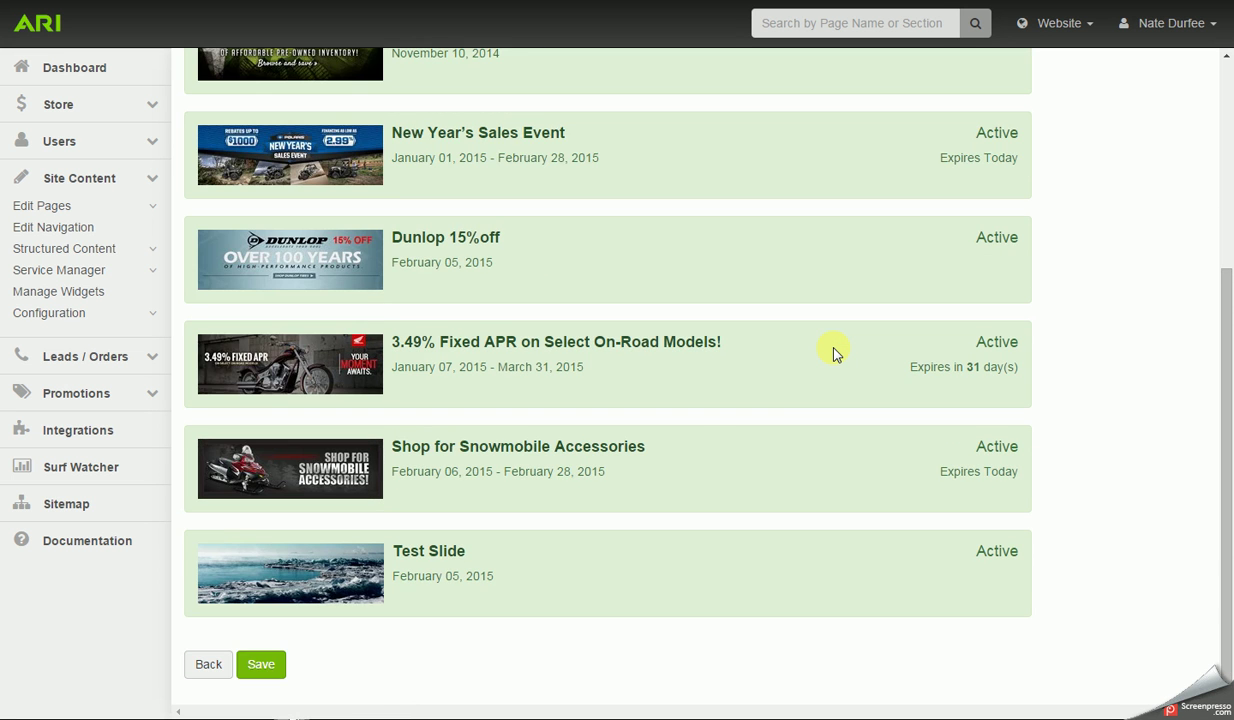
pyautogui.scroll(4, 836, 353)
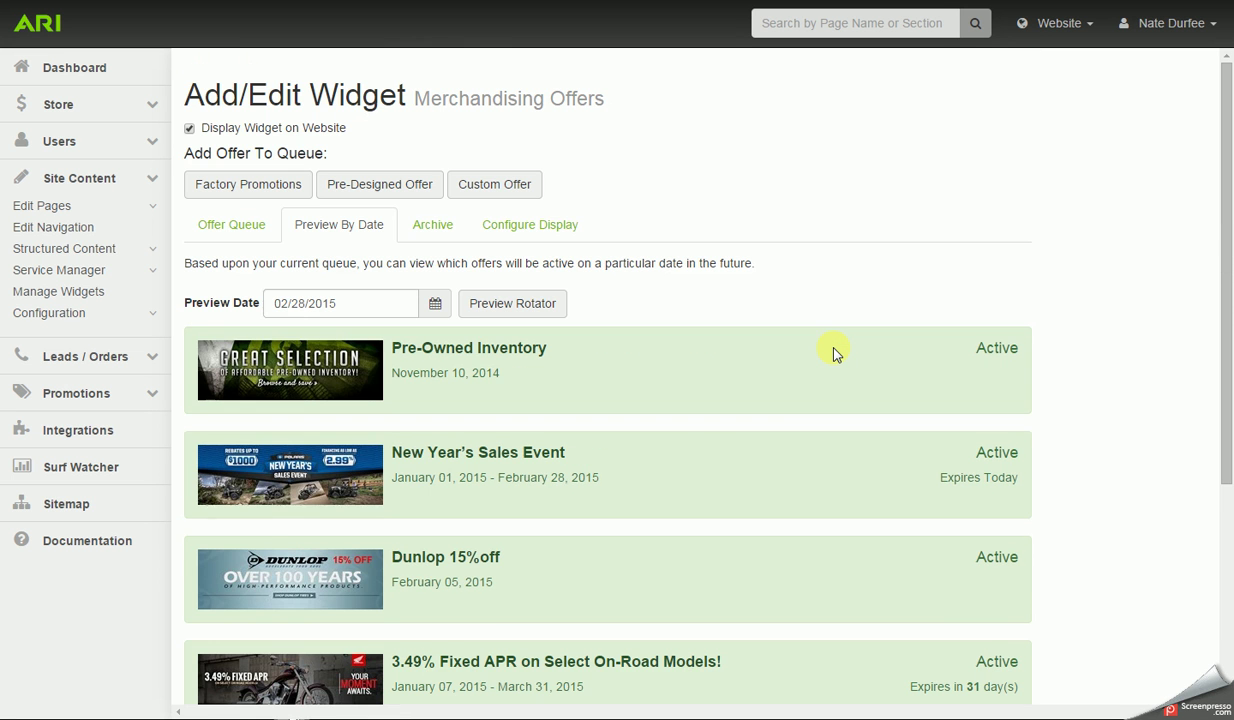
# Step: Look through the expired offers in the Merchandising Offers archive
pyautogui.click(438, 226)
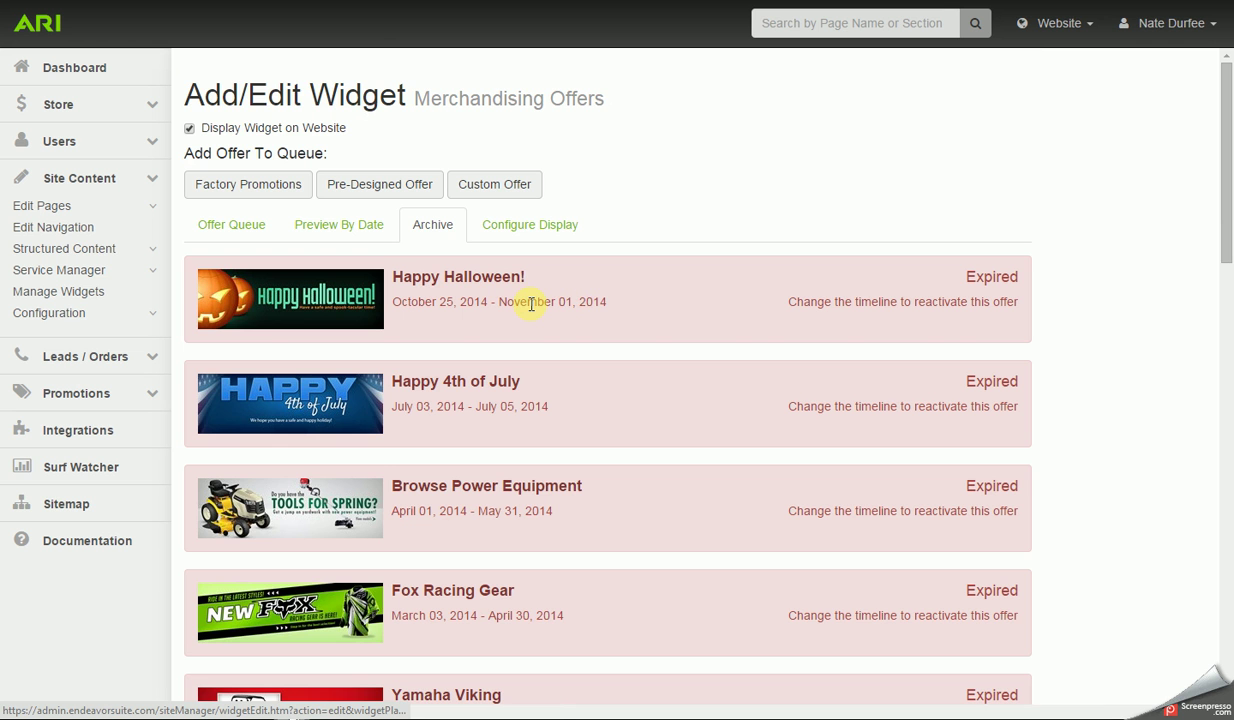
pyautogui.scroll(-10, 530, 305)
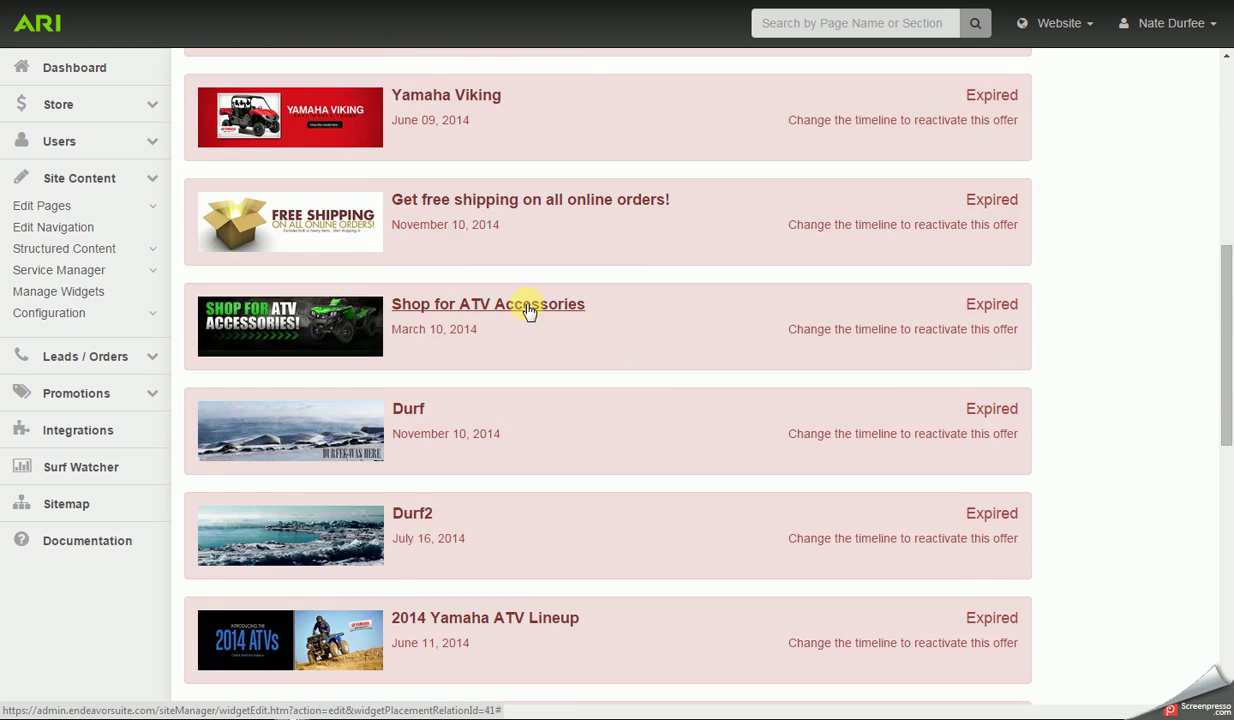
pyautogui.scroll(10, 527, 309)
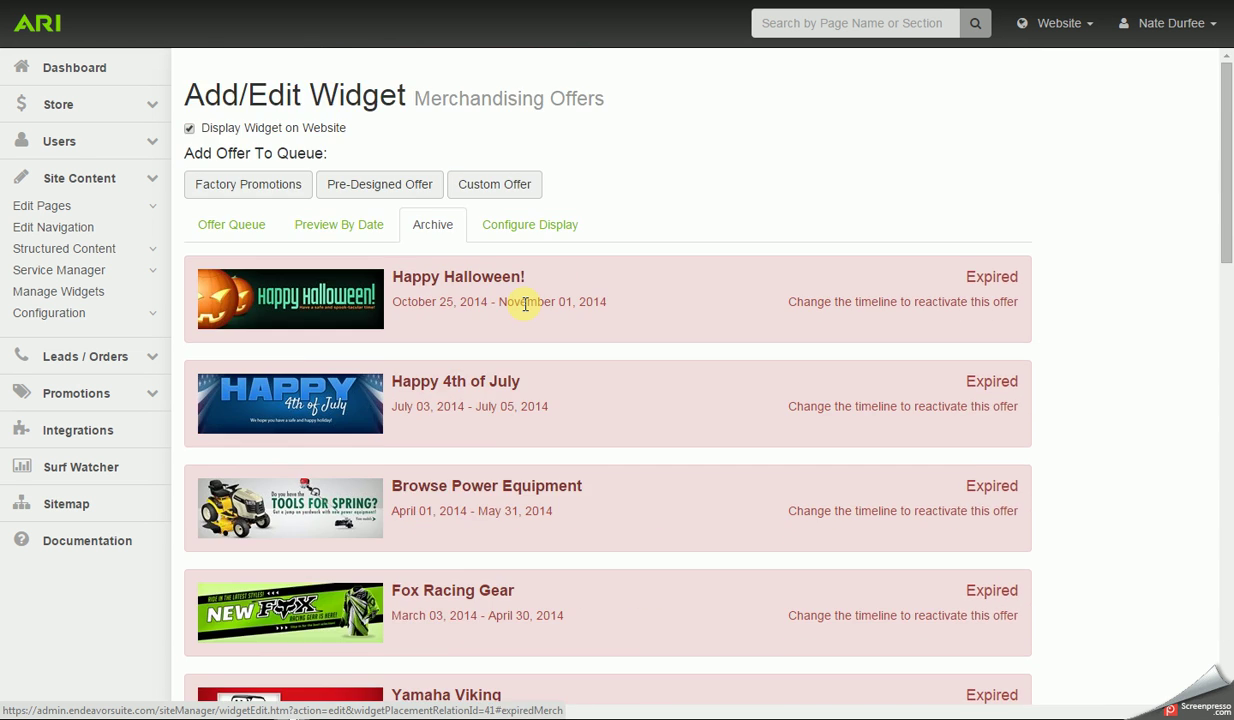
# Step: Try limiting the banner rotator's display to 5 slides in the widget's display configuration
pyautogui.click(528, 230)
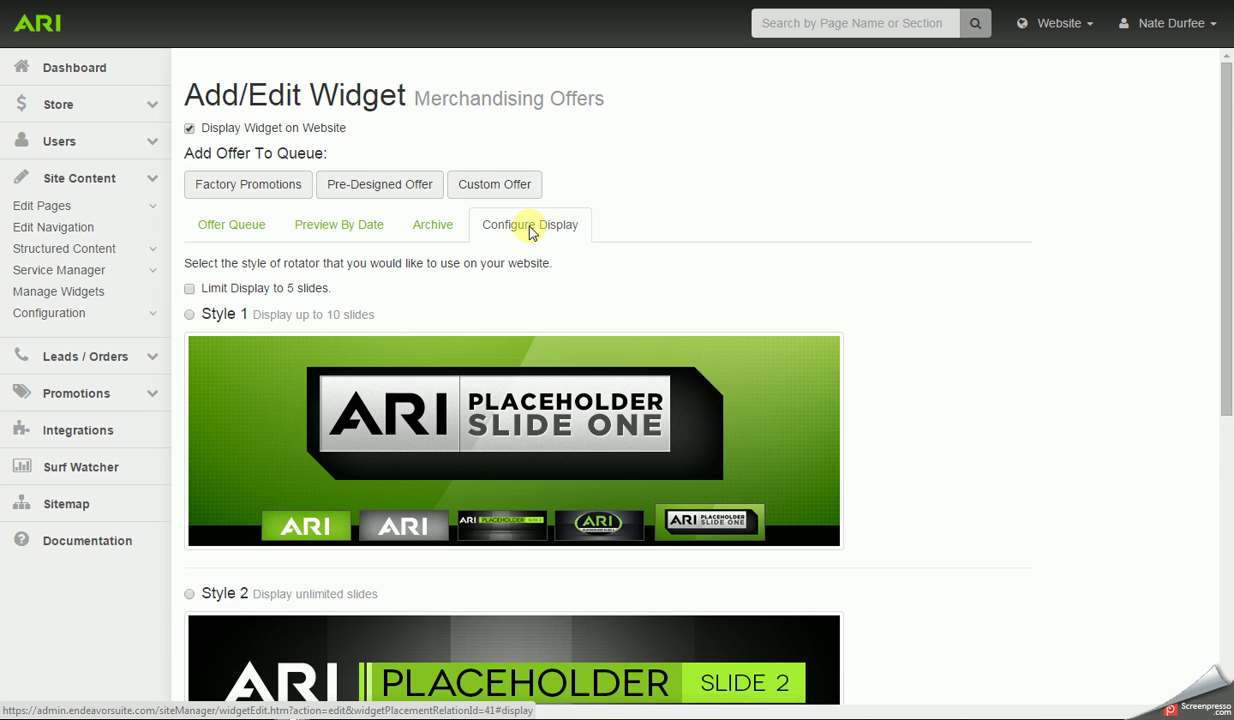
pyautogui.scroll(-1, 530, 230)
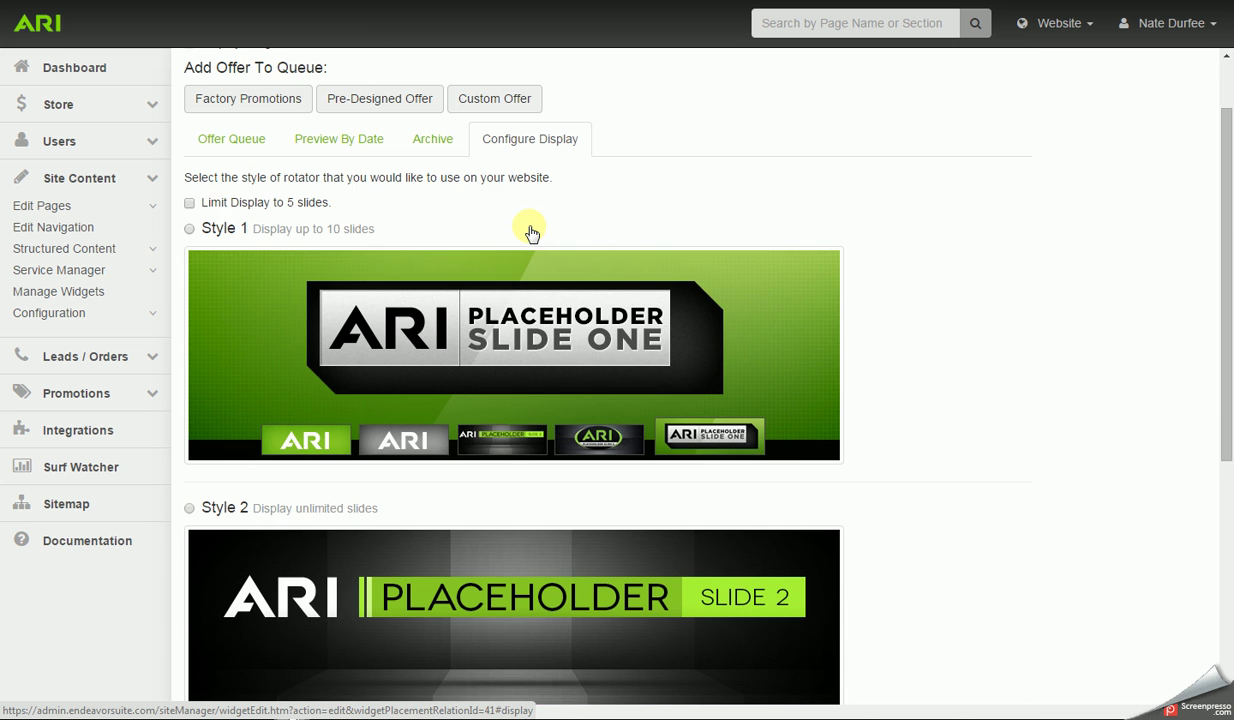
pyautogui.click(189, 203)
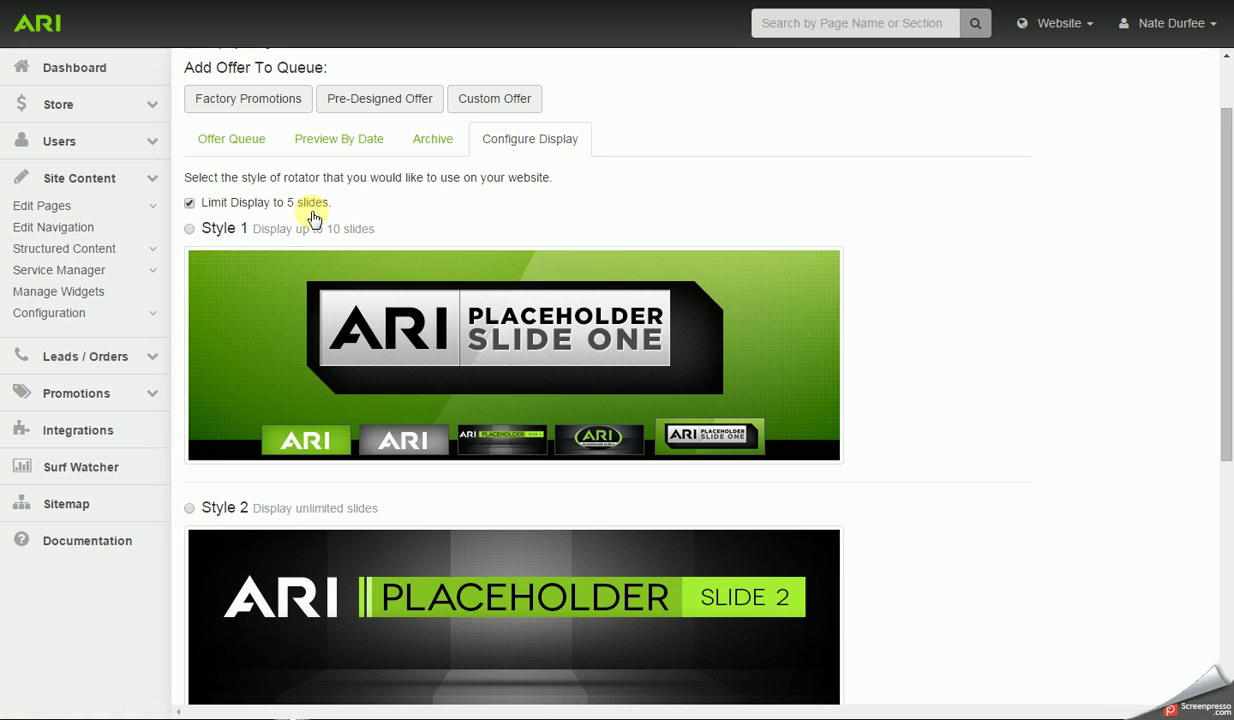
pyautogui.click(189, 203)
# Step: Set the banner rotator to Style 1 and save the Merchandising Offers widget
pyautogui.scroll(-1, 419, 210)
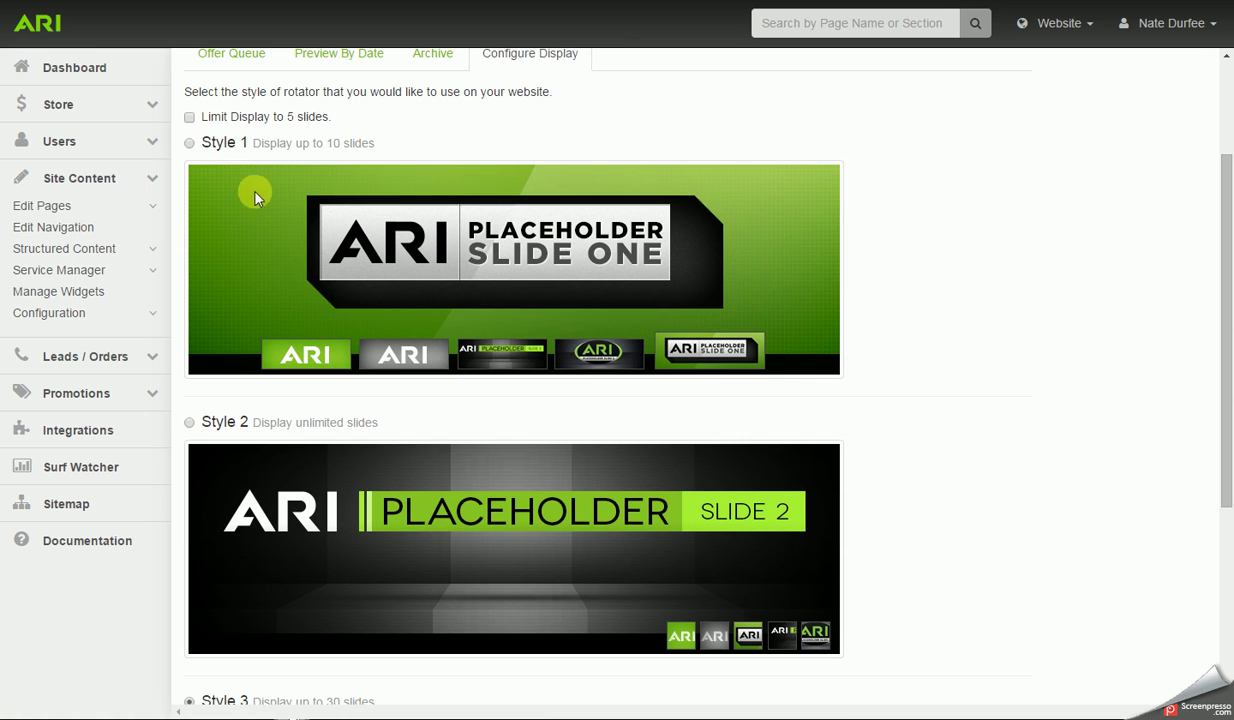
pyautogui.click(190, 144)
pyautogui.scroll(-3, 958, 437)
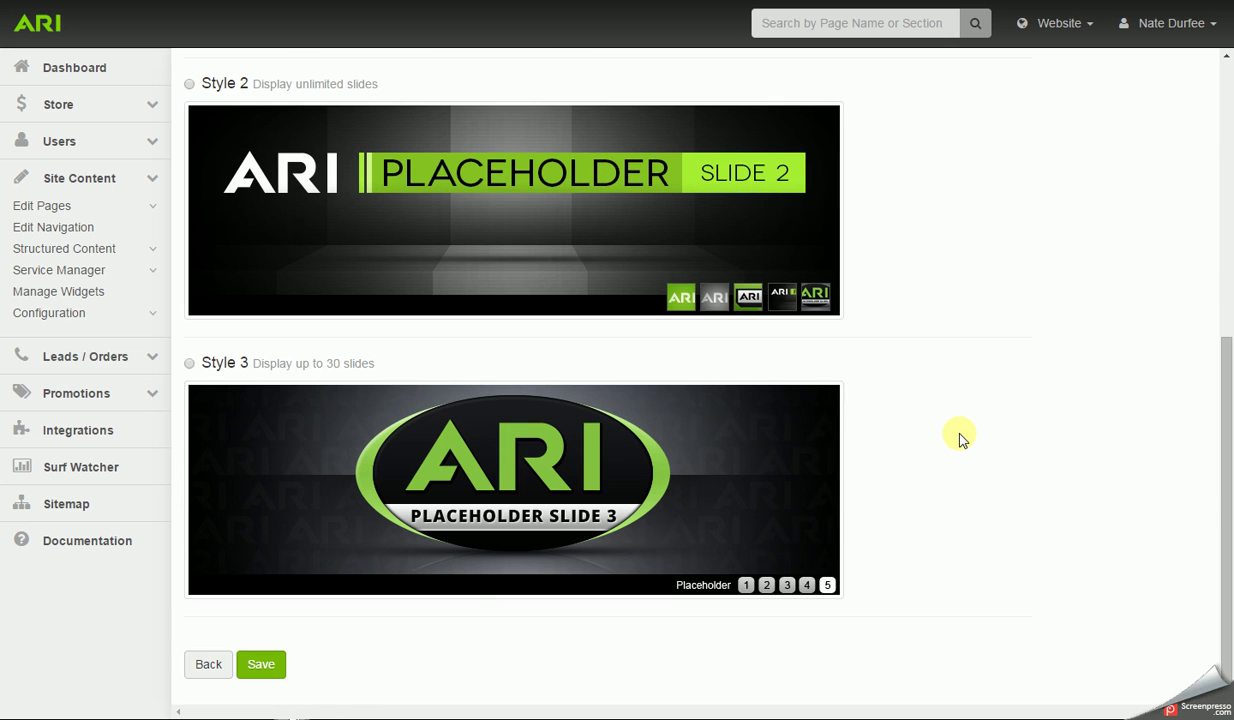
pyautogui.click(261, 664)
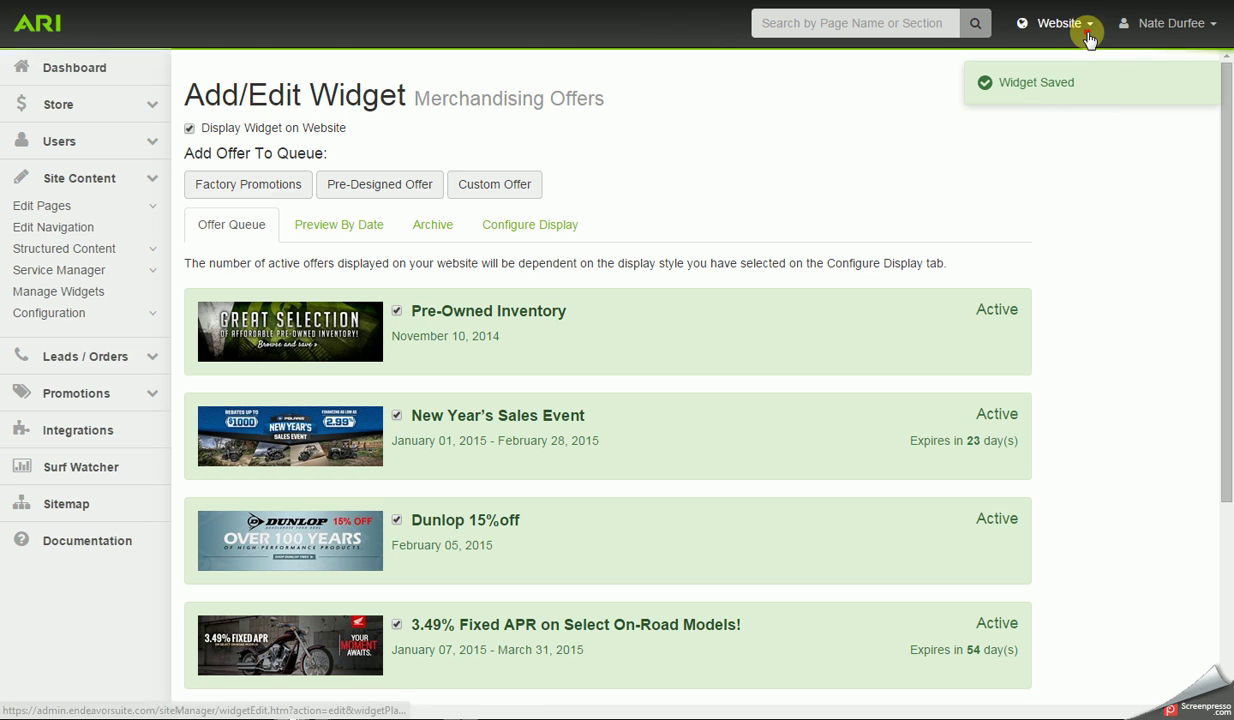
# Step: Publish the website changes and view the second and third banner slides on the storefront's home page, then return to the widget editor
pyautogui.click(1018, 24)
pyautogui.click(1072, 150)
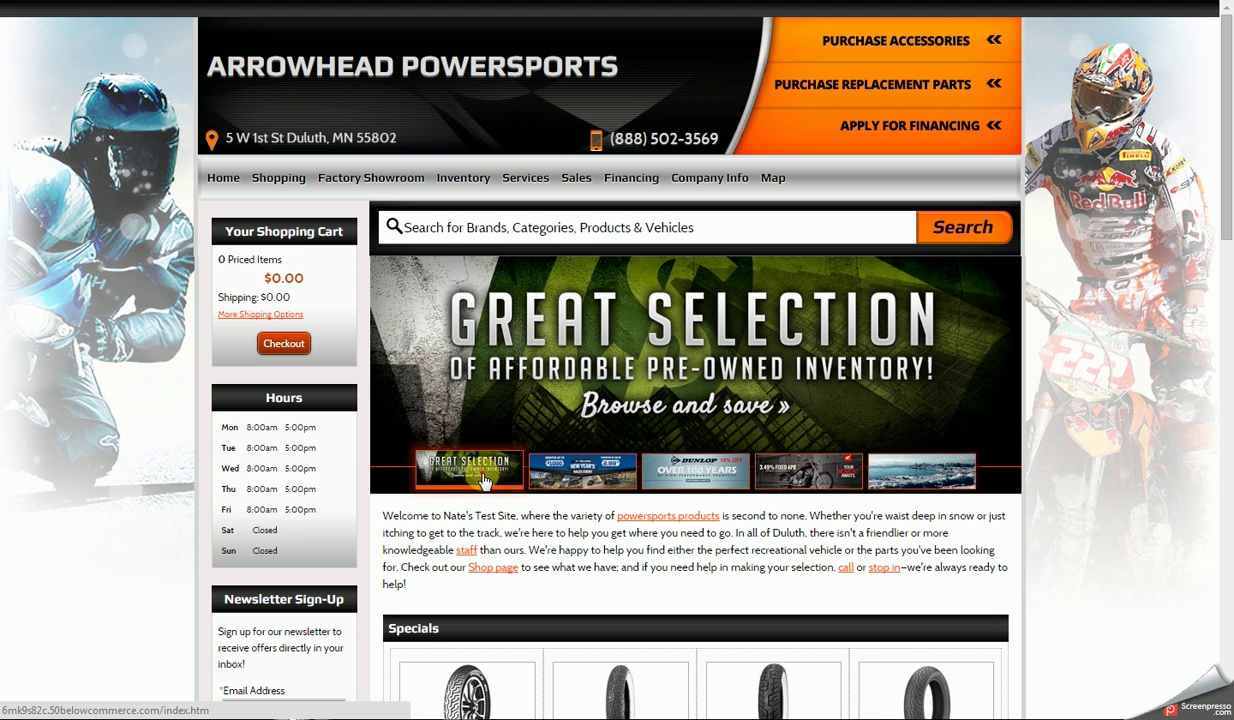
pyautogui.click(595, 470)
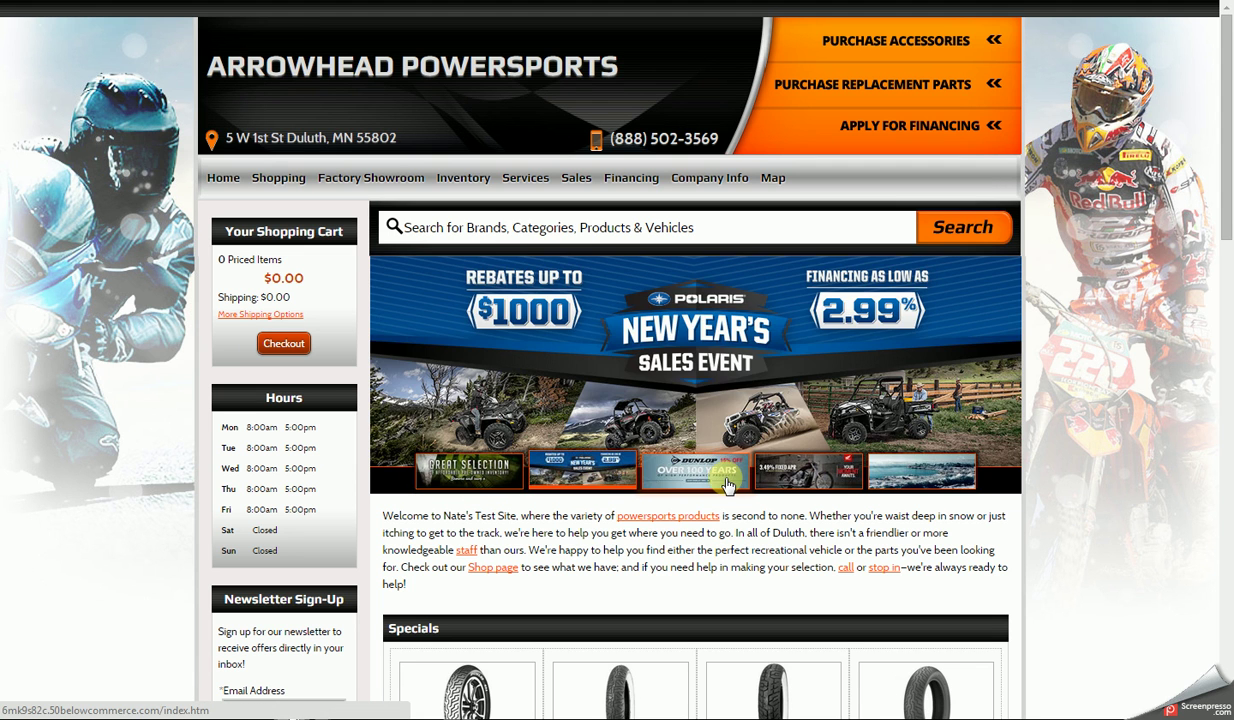
pyautogui.click(700, 462)
pyautogui.hotkey('ctrl', 'w')
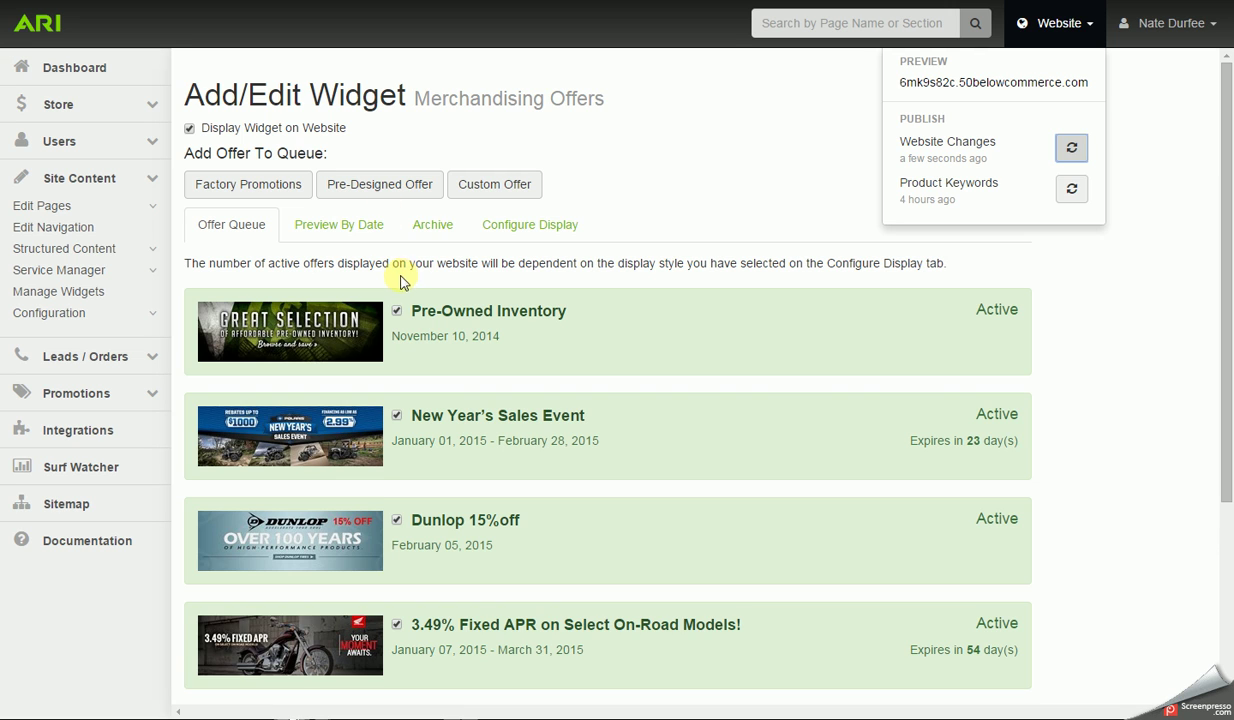
# Step: Set the banner rotator to Style 3 in the widget's display configuration
pyautogui.click(517, 226)
pyautogui.scroll(-3, 515, 229)
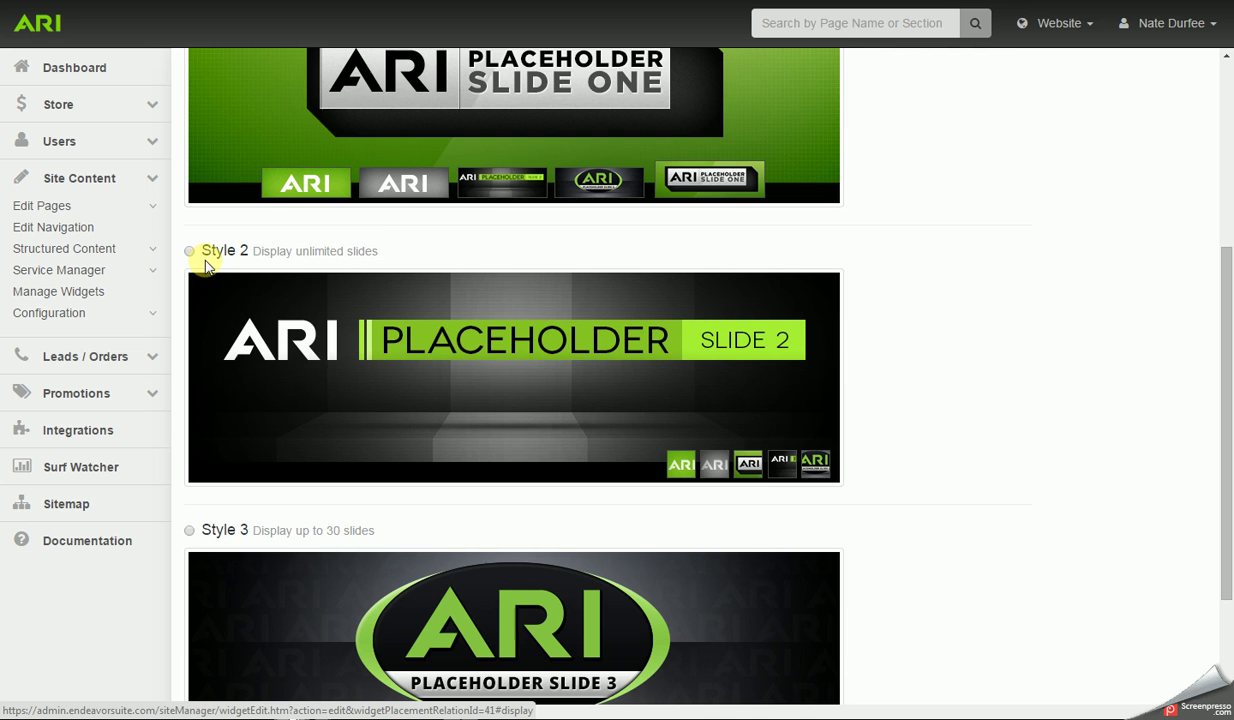
pyautogui.scroll(-1, 375, 253)
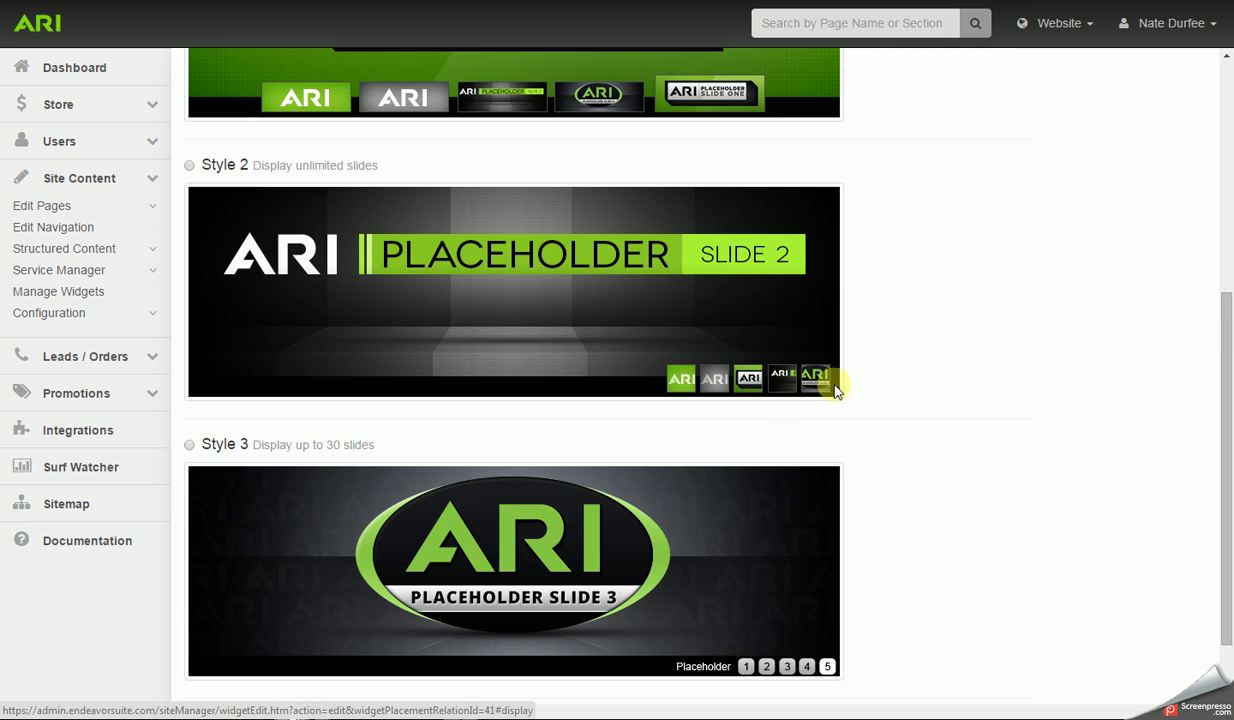
pyautogui.scroll(-1, 890, 350)
pyautogui.click(190, 366)
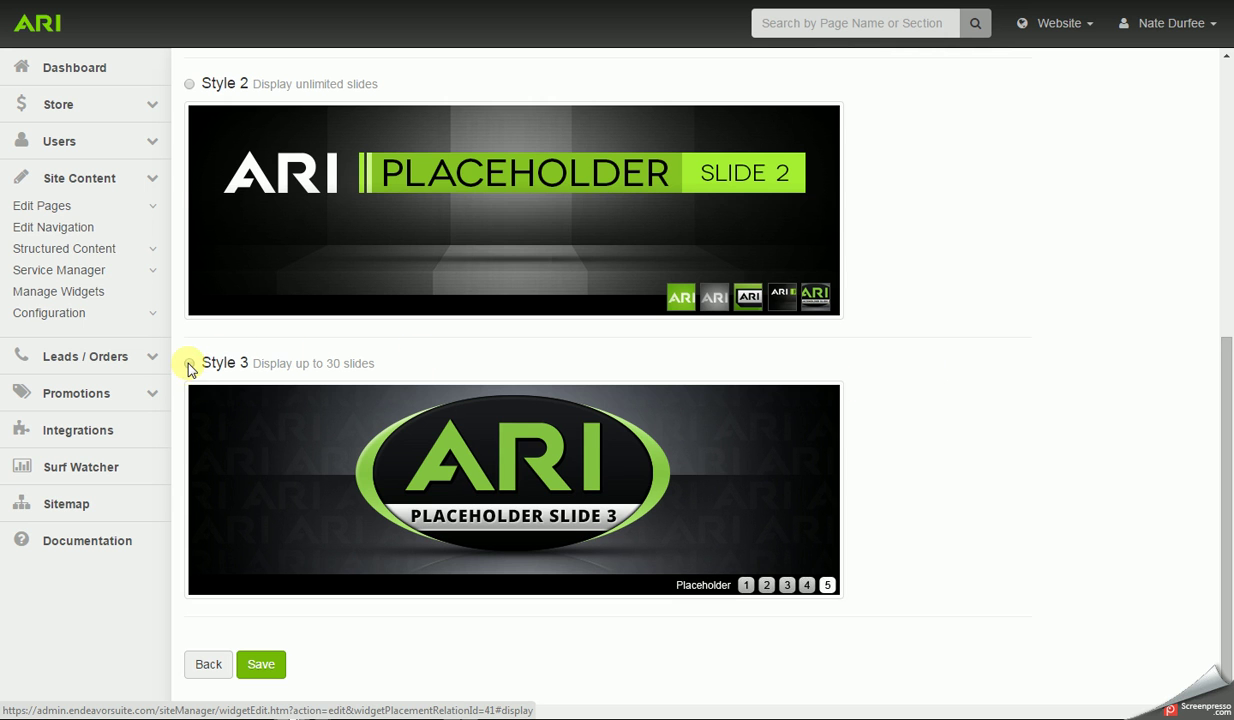
pyautogui.click(190, 366)
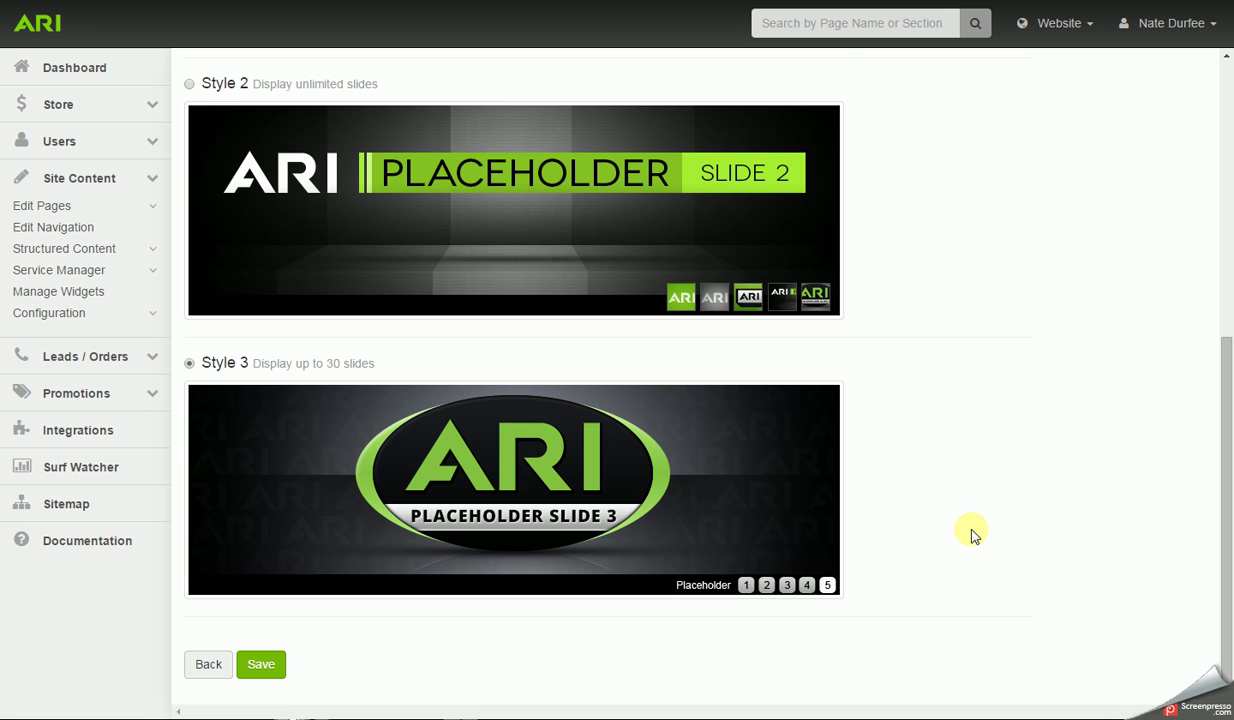
pyautogui.scroll(5, 971, 535)
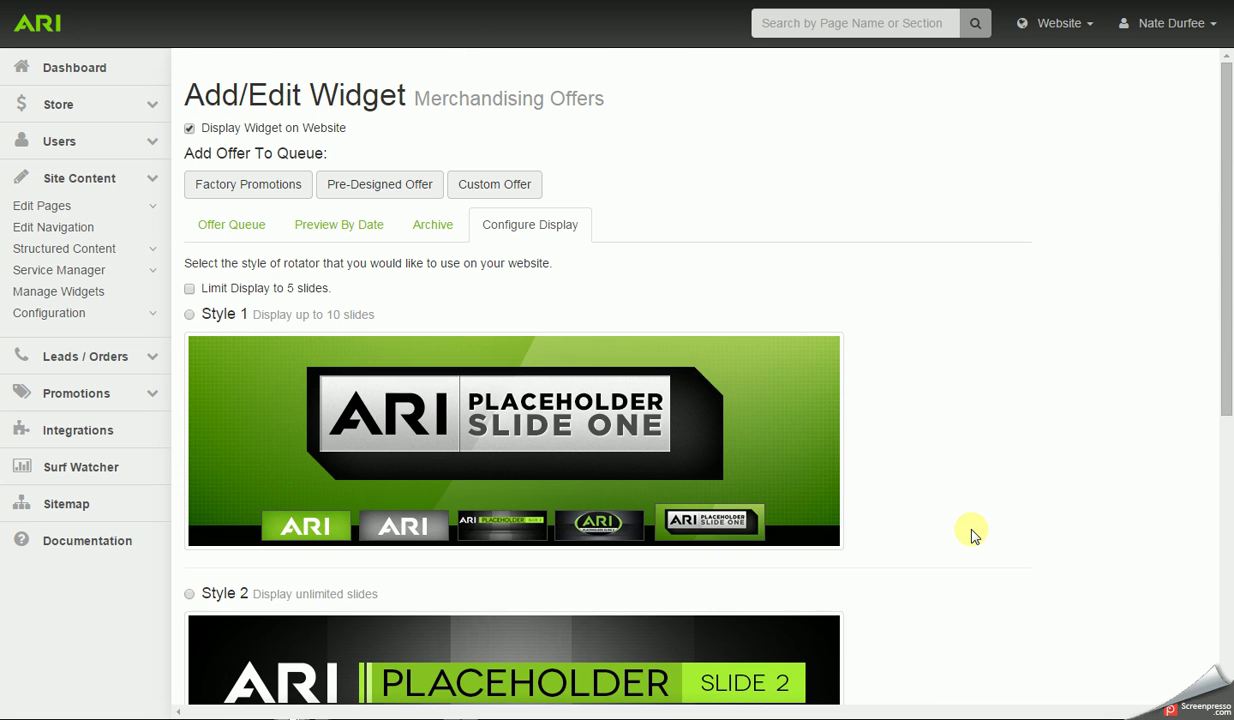